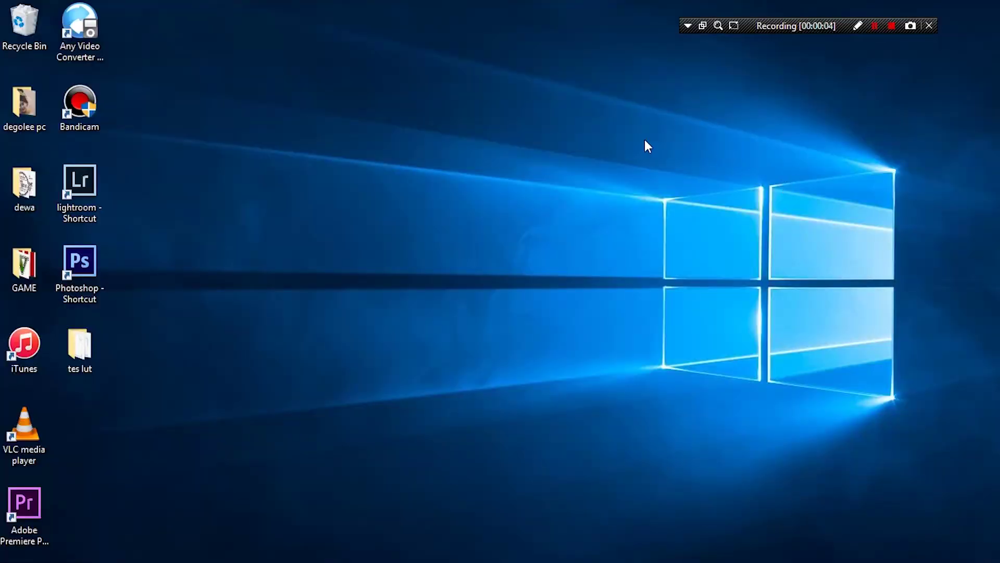
# Restore the open Premiere Pro window from the taskbar.
pyautogui.click(196, 557)
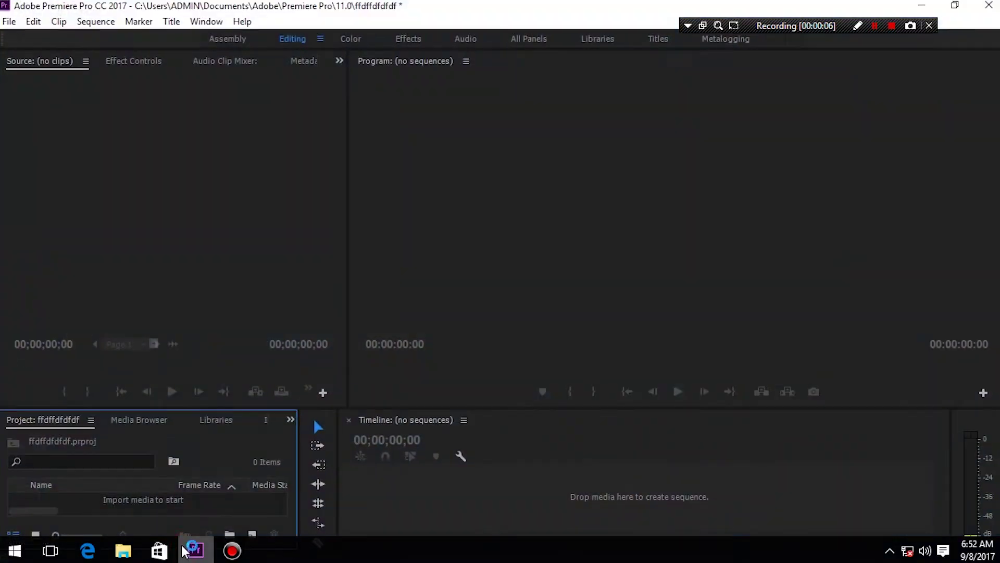
# Open the Import dialog and browse to D:\footage\Short Movie\Amuk bay.
pyautogui.click(280, 268)
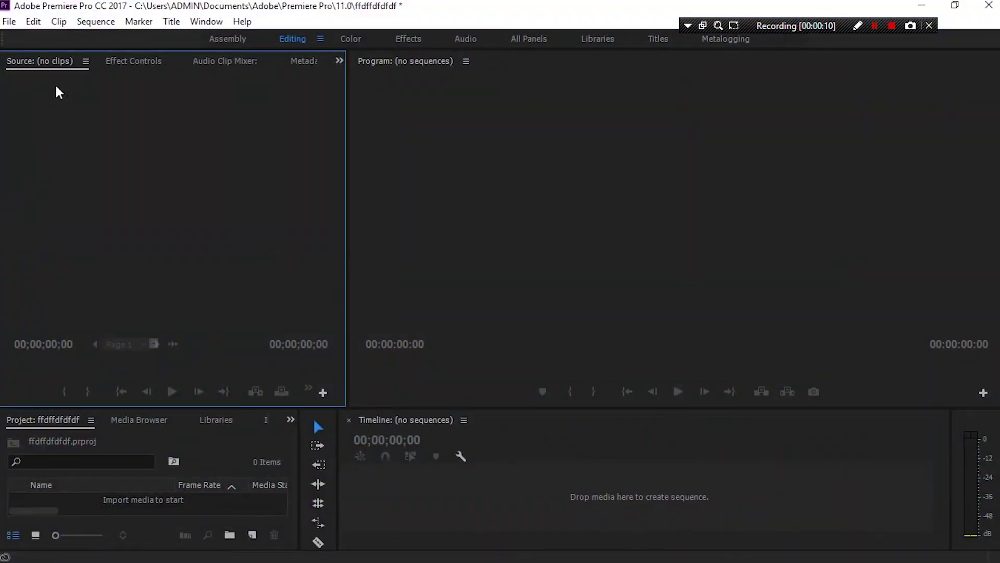
pyautogui.click(14, 23)
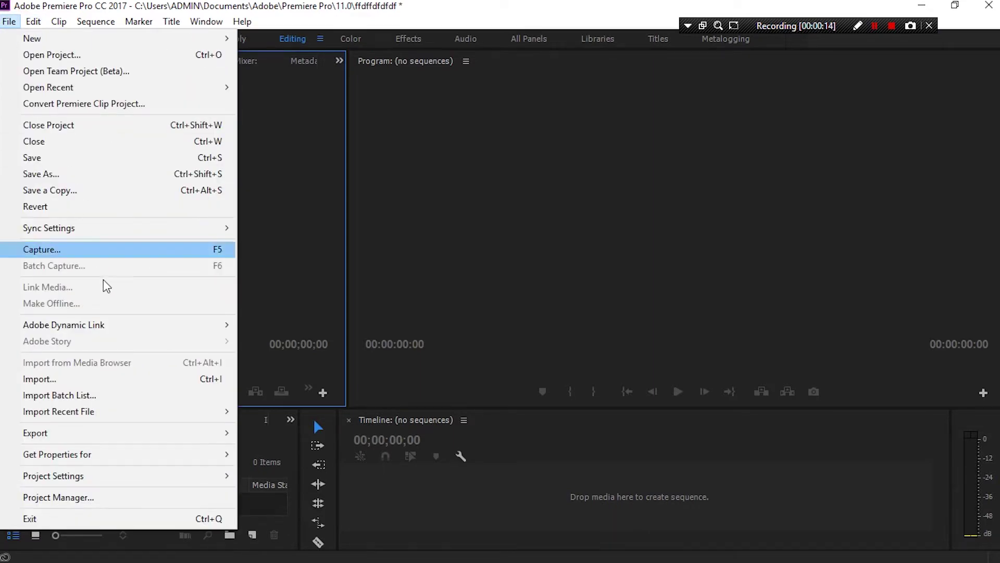
pyautogui.click(78, 380)
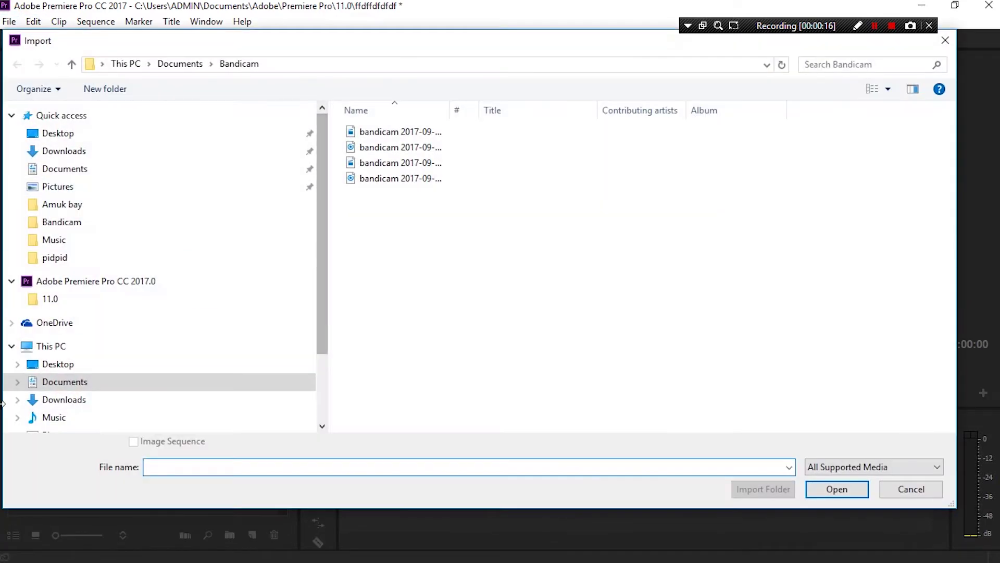
pyautogui.scroll(-2, 327, 291)
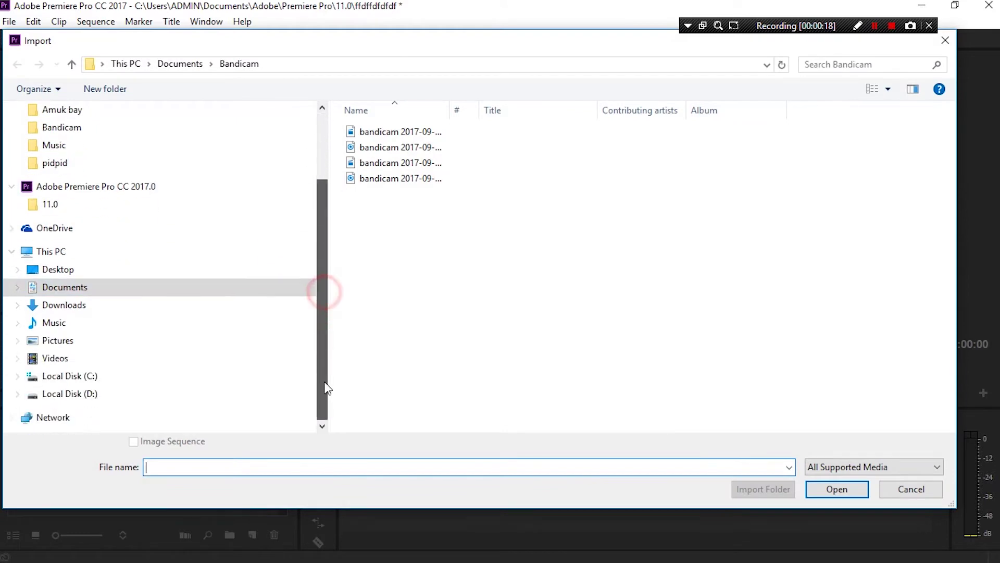
pyautogui.click(153, 392)
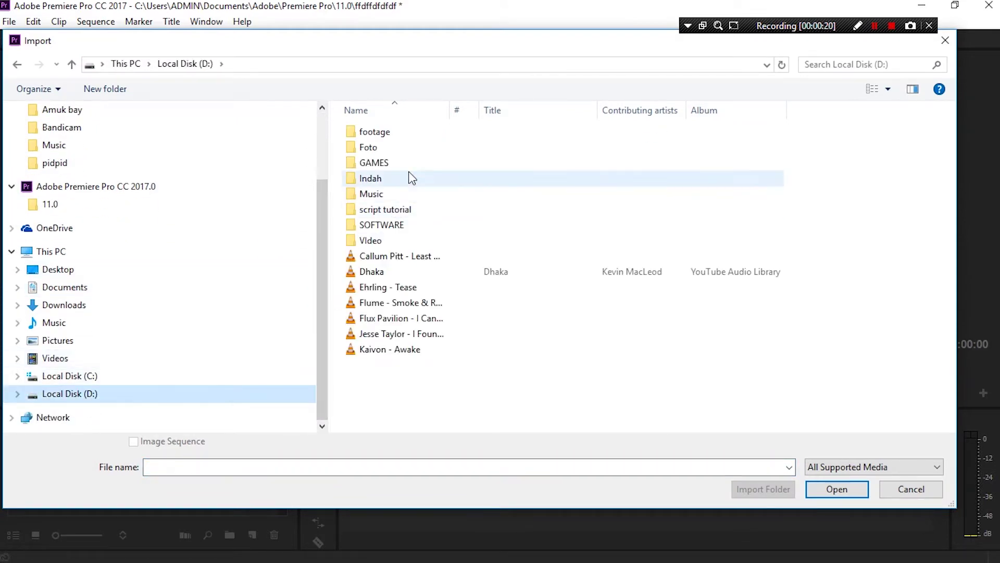
pyautogui.doubleClick(386, 130)
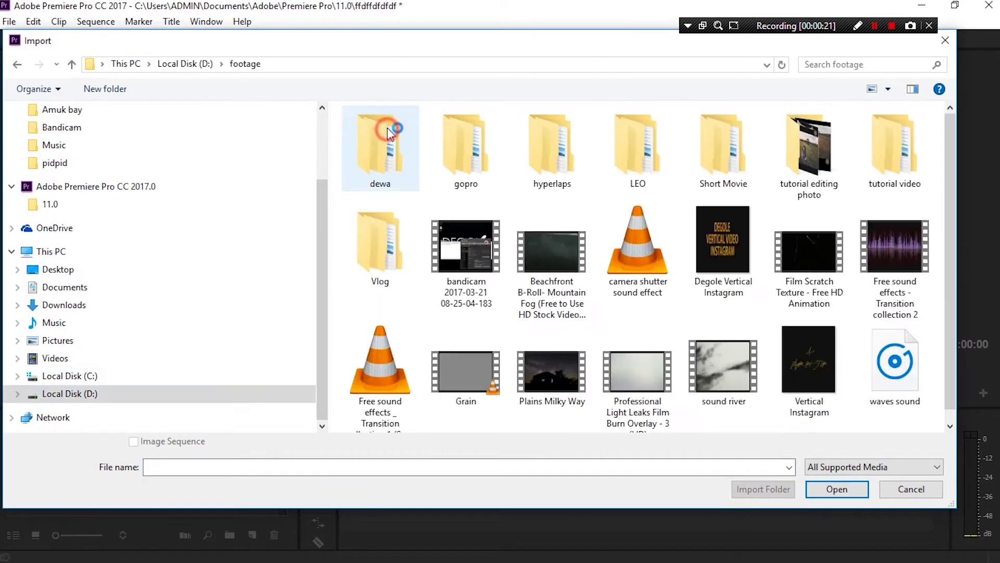
pyautogui.doubleClick(756, 177)
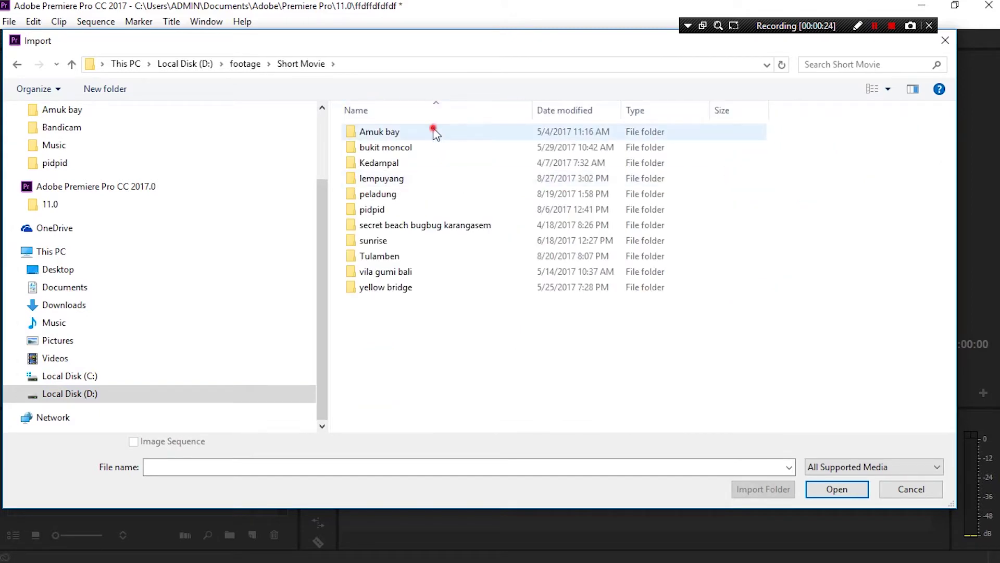
pyautogui.doubleClick(433, 130)
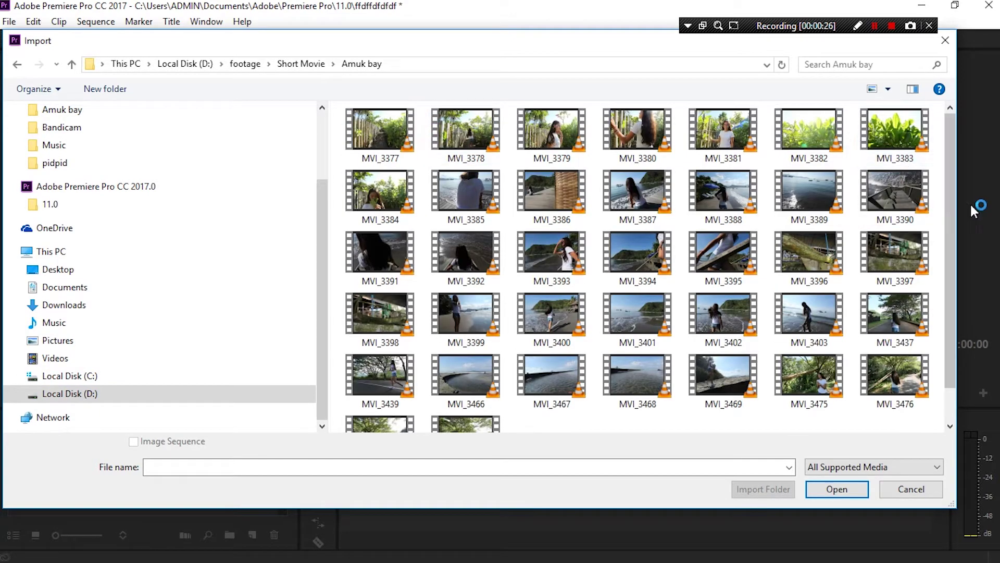
# Select clip MVI_3402 and import it into the project.
pyautogui.moveTo(951, 213); pyautogui.dragTo(946, 251)
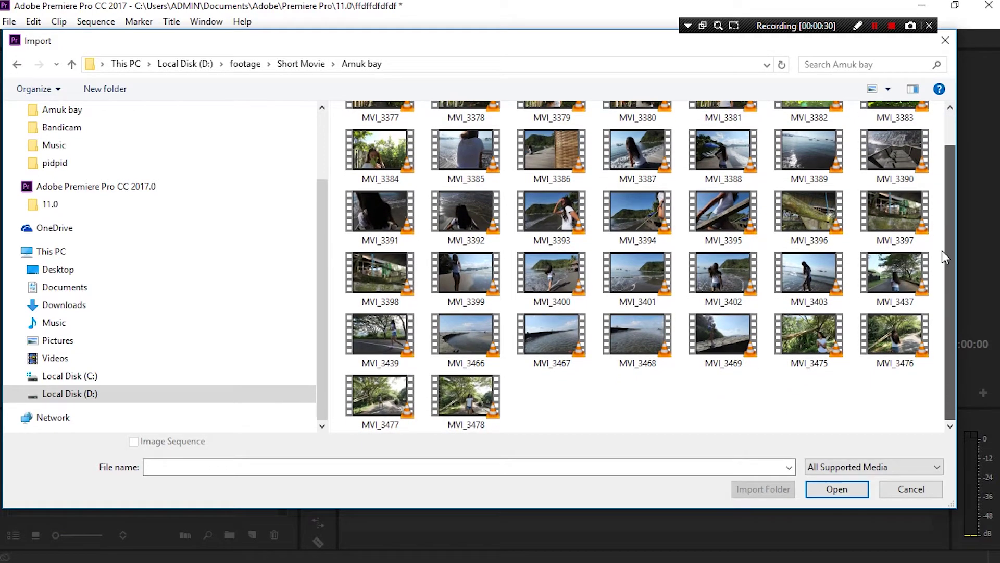
pyautogui.click(750, 297)
pyautogui.click(638, 281)
pyautogui.click(723, 286)
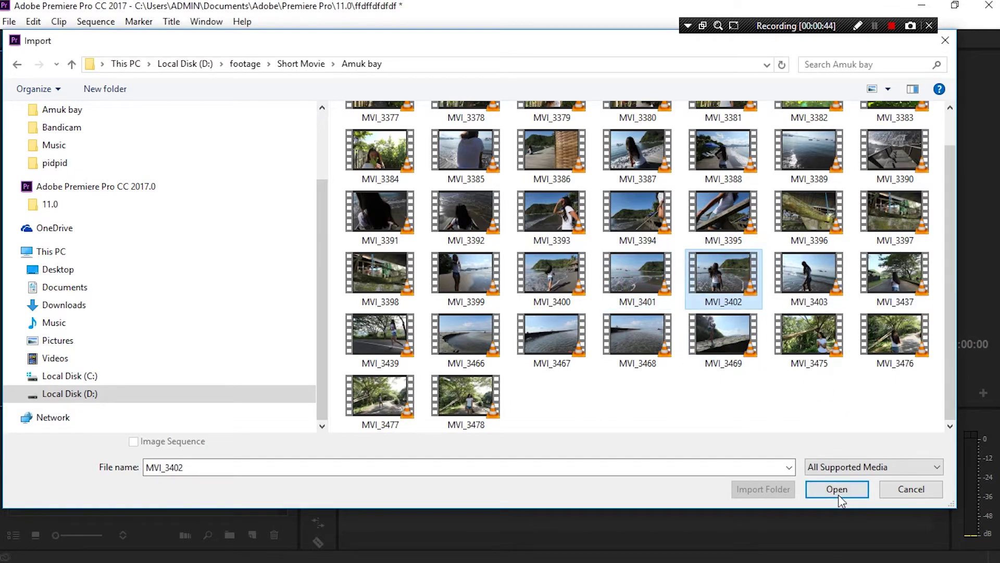
pyautogui.click(838, 494)
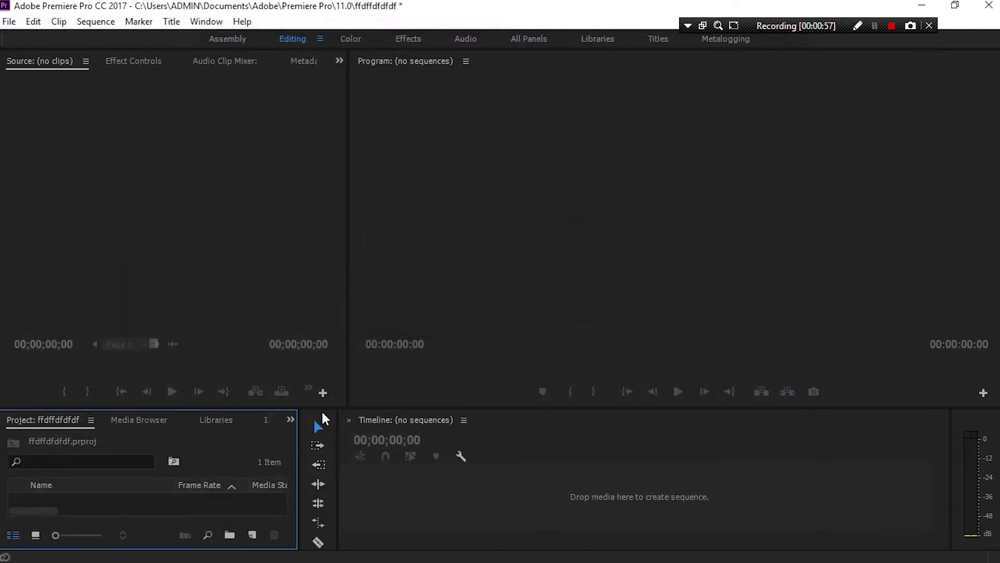
# Load MVI_3402.MOV in the Source monitor, mark In at 00:00:15:20, and play the 00:00:05:23 range.
pyautogui.moveTo(327, 408); pyautogui.dragTo(327, 344)
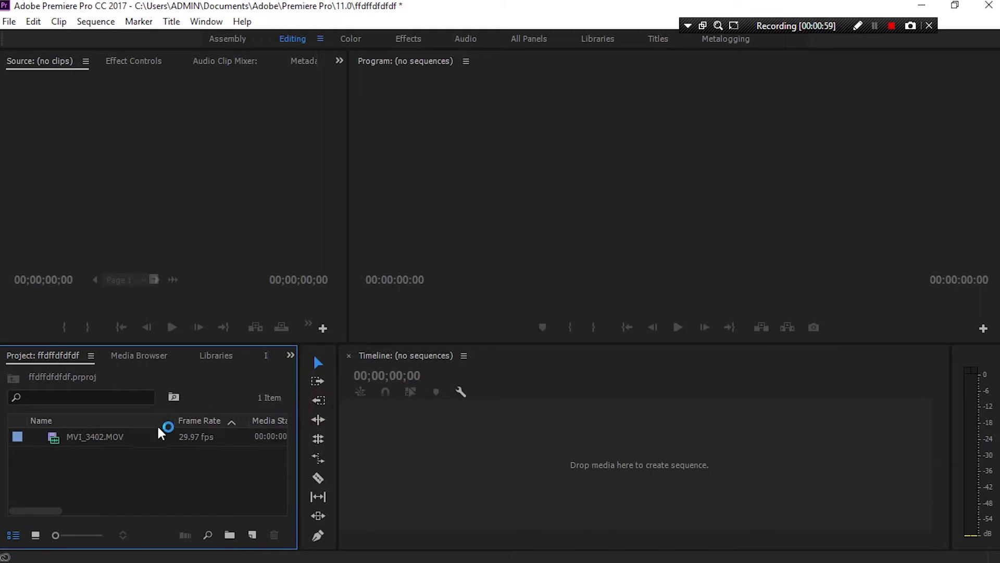
pyautogui.doubleClick(192, 440)
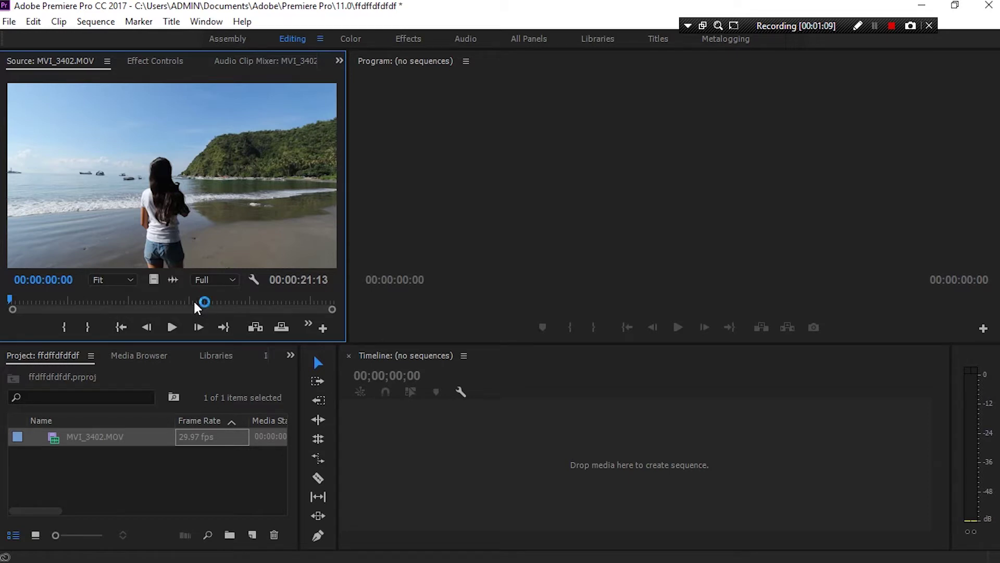
pyautogui.moveTo(122, 306)
pyautogui.mouseDown()
pyautogui.moveTo(304, 317)
pyautogui.moveTo(148, 315)
pyautogui.moveTo(256, 313)
pyautogui.mouseUp()
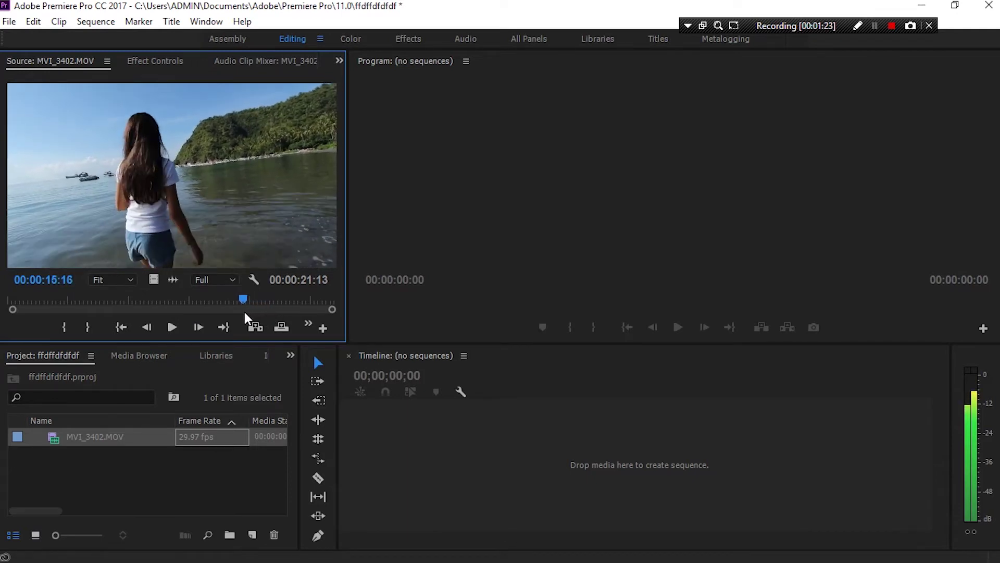
pyautogui.moveTo(256, 313); pyautogui.dragTo(249, 316)
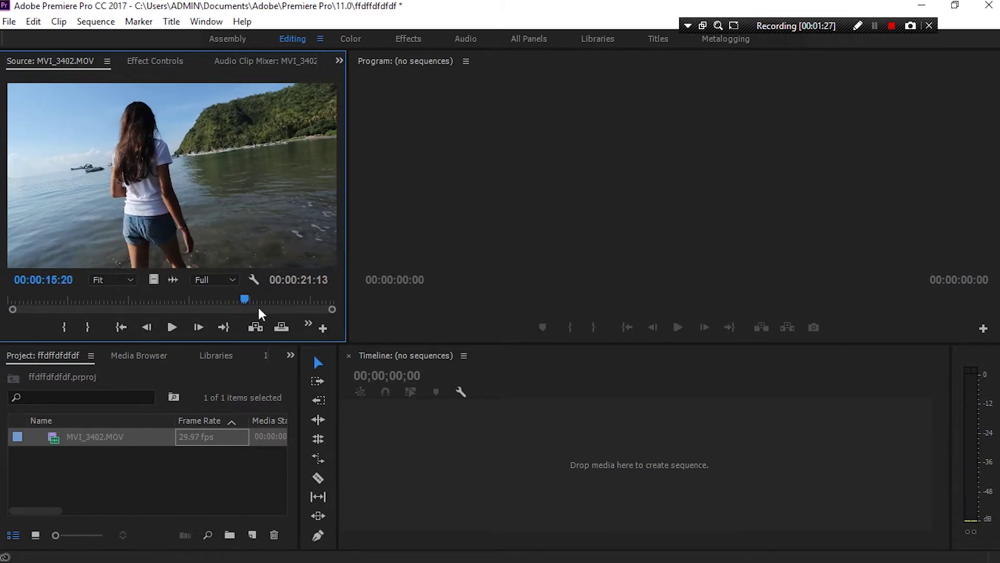
pyautogui.click(65, 334)
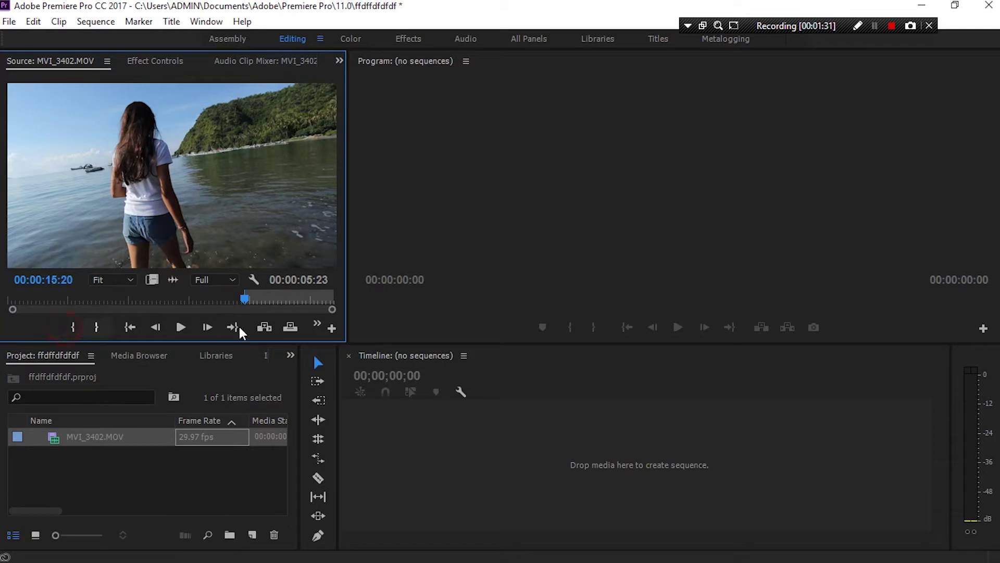
pyautogui.press('space')
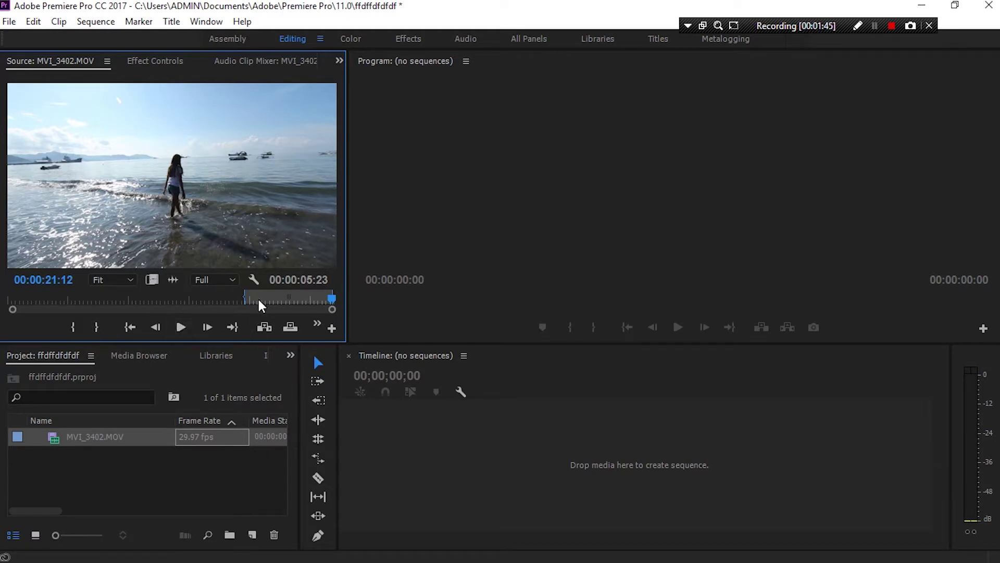
# Drag the trimmed clip's video only into the Timeline, creating sequence MVI_3402 on V1, and select it.
pyautogui.moveTo(151, 281); pyautogui.dragTo(439, 449)
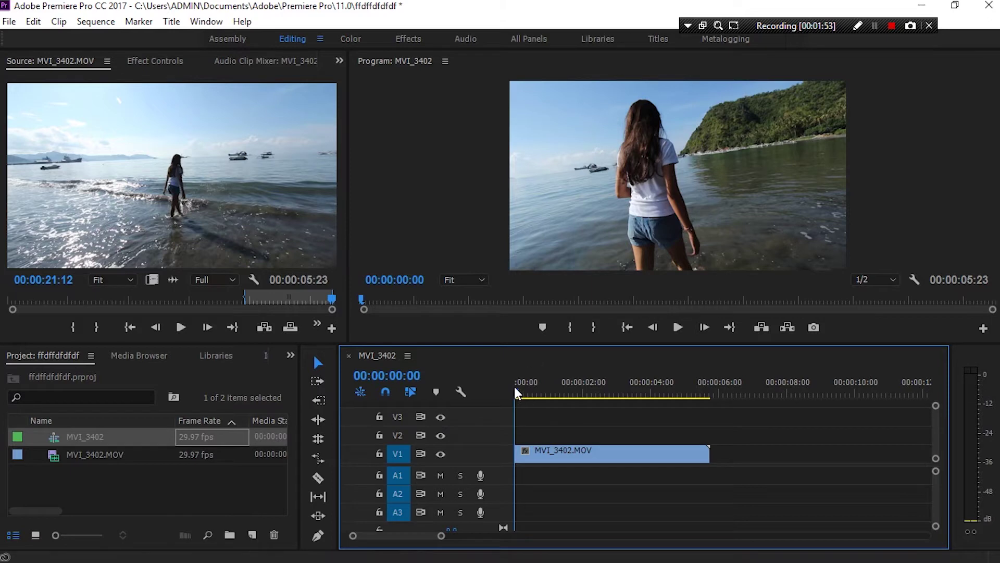
pyautogui.moveTo(516, 393)
pyautogui.mouseDown()
pyautogui.moveTo(599, 417)
pyautogui.moveTo(515, 409)
pyautogui.mouseUp()
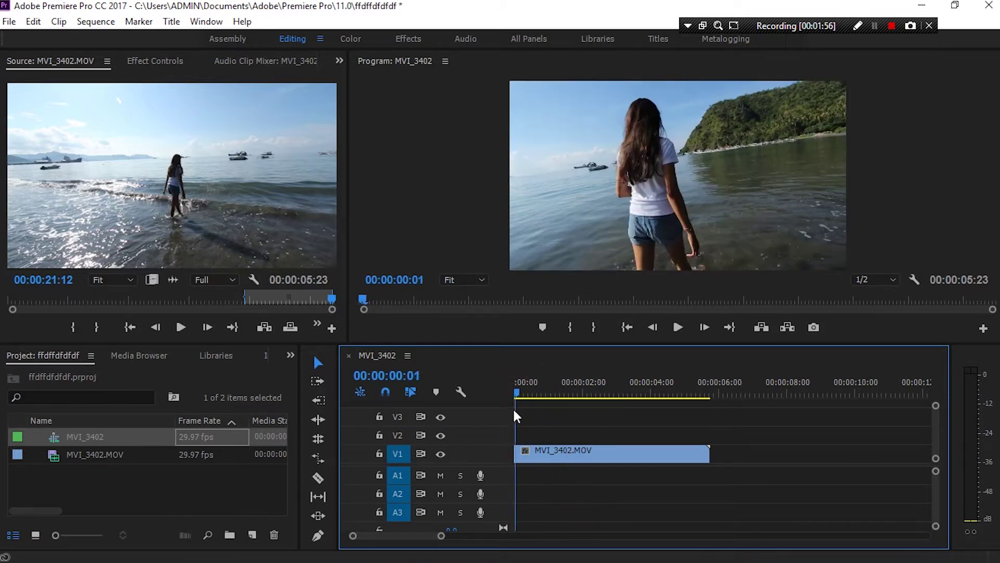
pyautogui.click(595, 455)
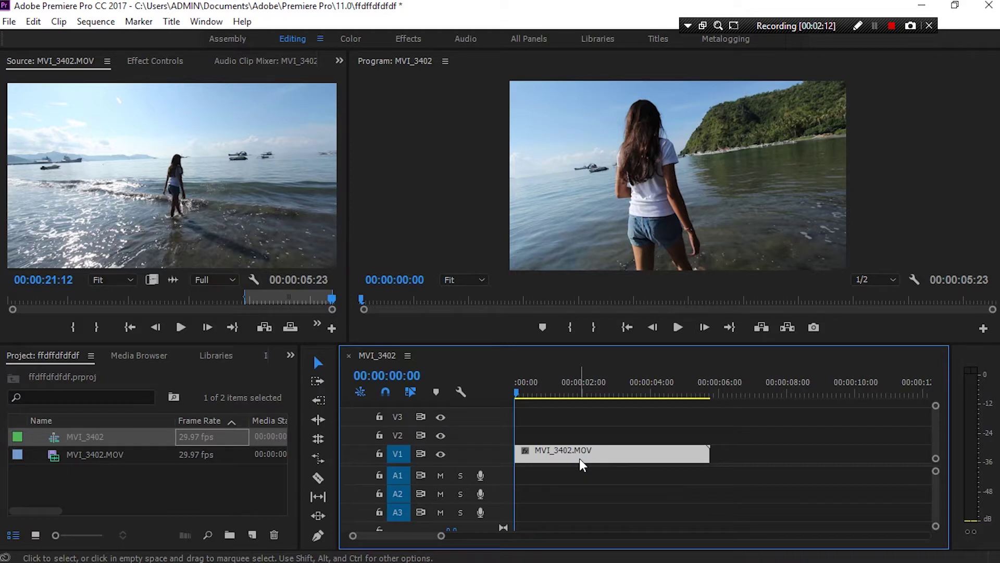
# Set the V1 clip to 50% speed with Optical Flow interpolation, lengthening it to 00:00:11:16.
pyautogui.hotkey('ctrl', 'r')
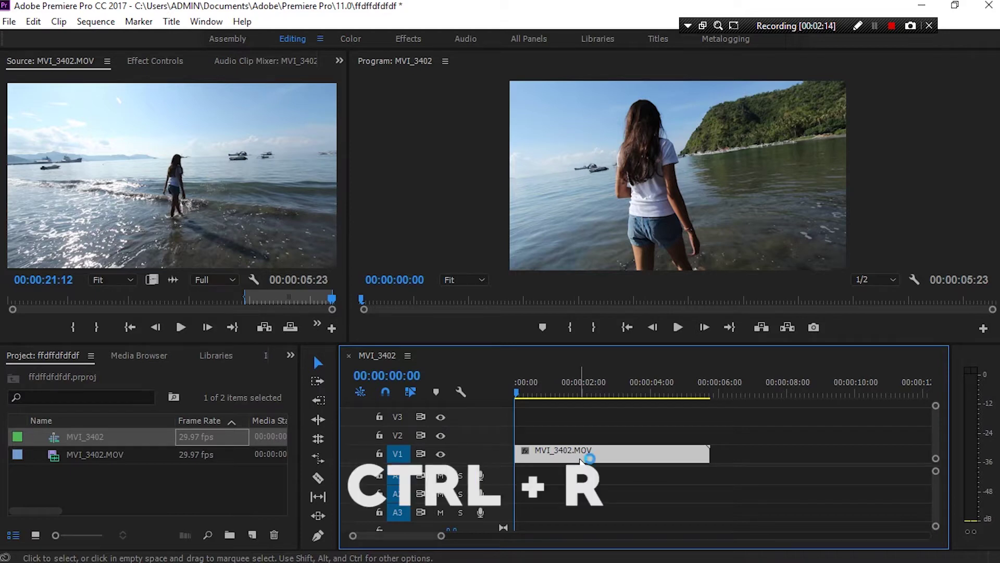
pyautogui.rightClick(581, 461)
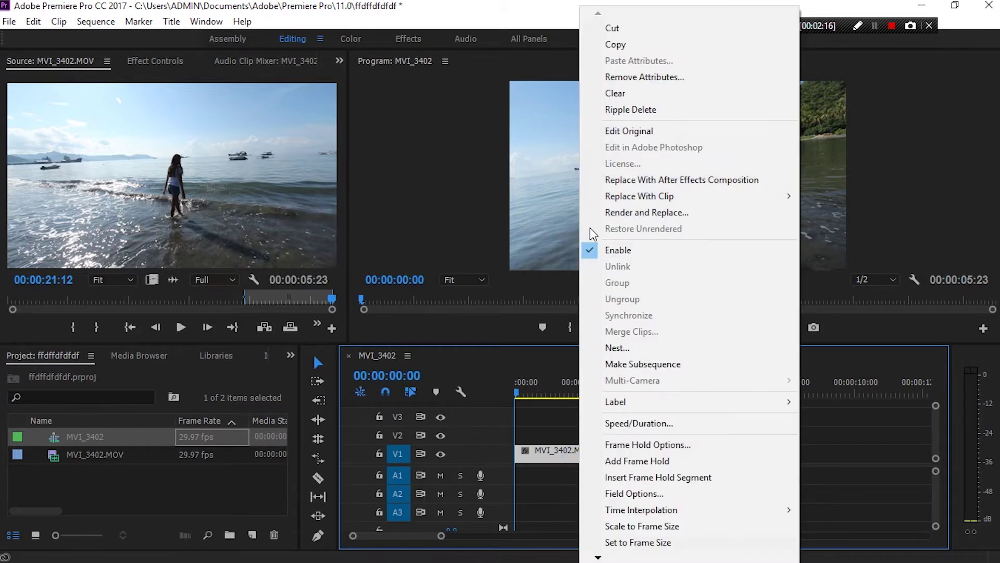
pyautogui.click(637, 424)
pyautogui.write('50')
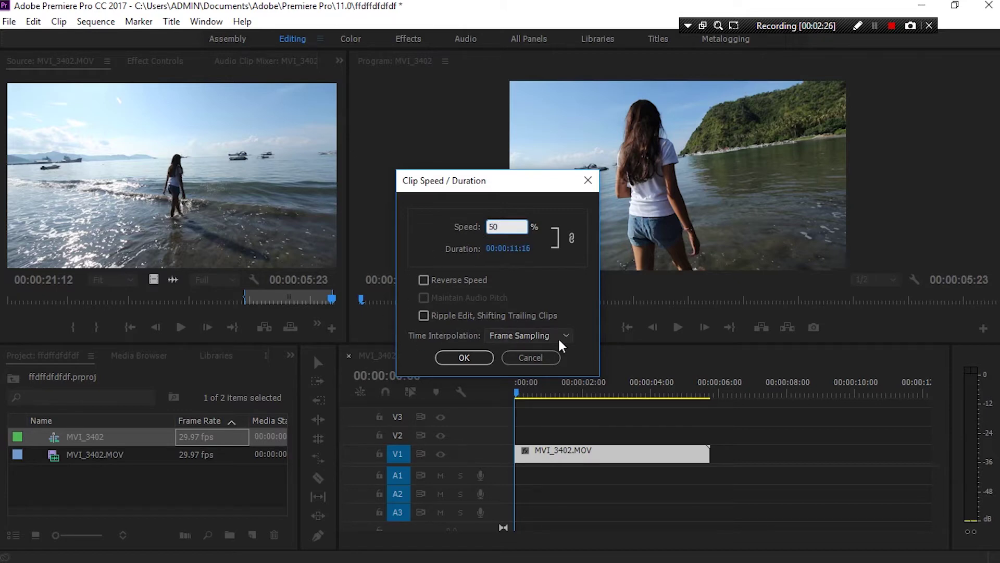
pyautogui.click(541, 336)
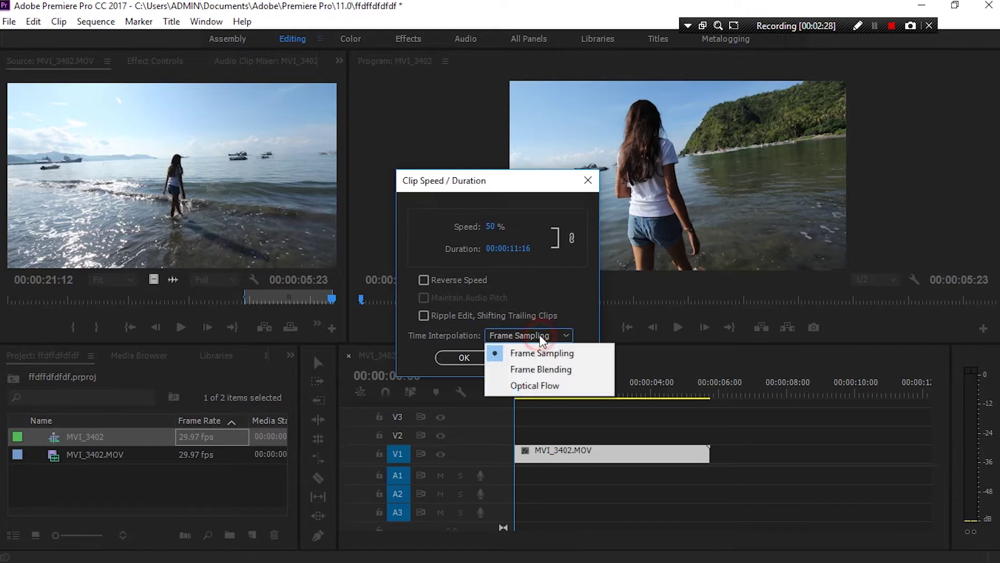
pyautogui.click(523, 385)
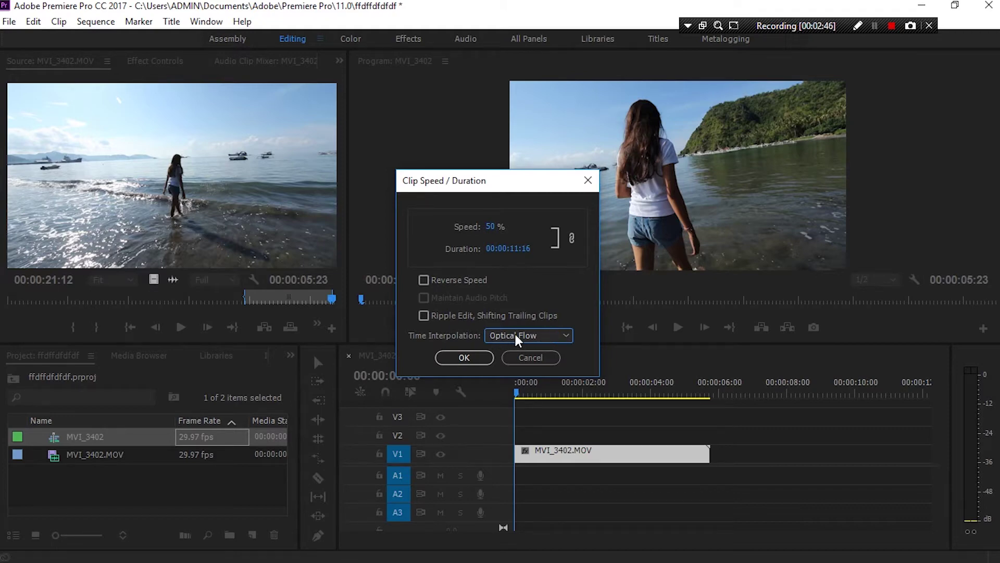
pyautogui.click(459, 359)
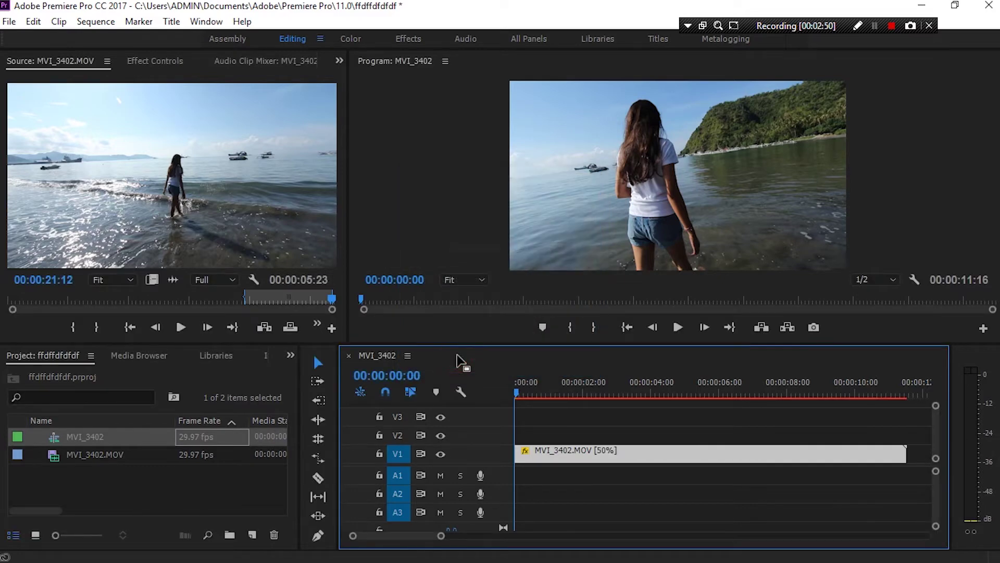
pyautogui.moveTo(519, 392); pyautogui.dragTo(559, 392)
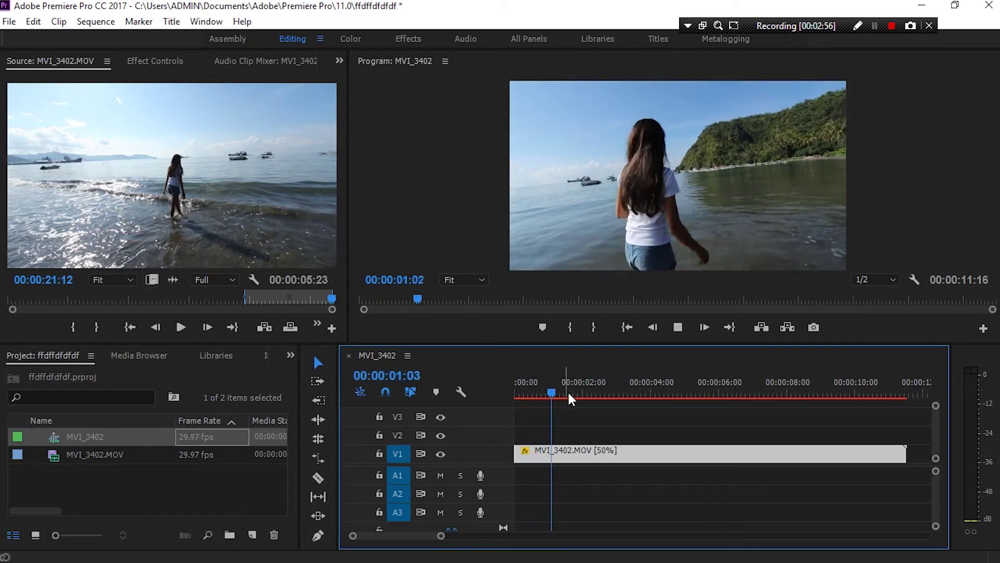
# Scrub through the slowed clip's opening and park the playhead at 00:00:01:14.
pyautogui.click(646, 398)
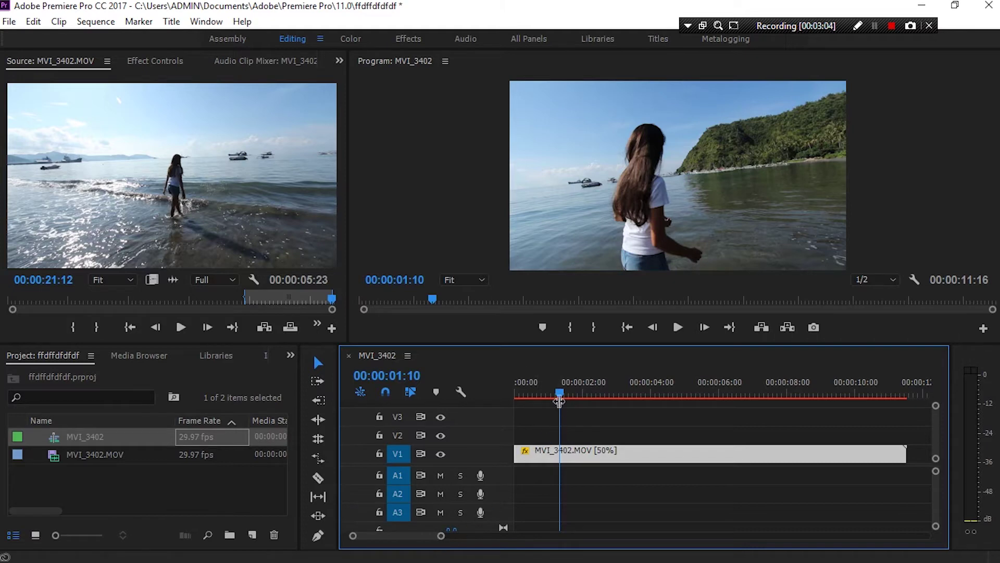
pyautogui.moveTo(559, 398); pyautogui.dragTo(566, 397)
pyautogui.moveTo(604, 395)
pyautogui.mouseDown()
pyautogui.moveTo(527, 396)
pyautogui.moveTo(620, 410)
pyautogui.moveTo(562, 421)
pyautogui.moveTo(606, 423)
pyautogui.moveTo(499, 437)
pyautogui.moveTo(566, 439)
pyautogui.mouseUp()
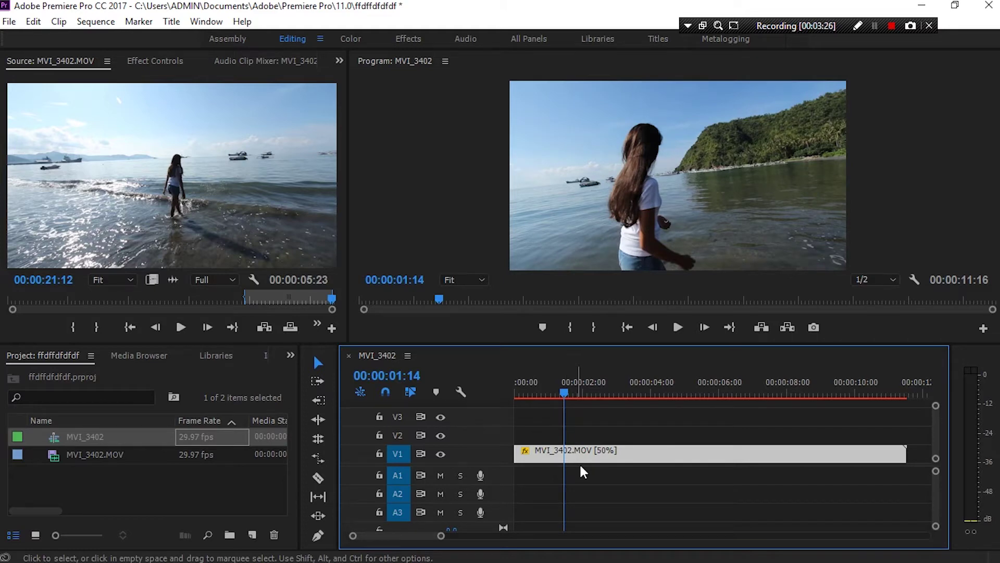
# Razor the clip at 00:00:01:14 and 00:00:04:04, then select the middle piece.
pyautogui.press('c')
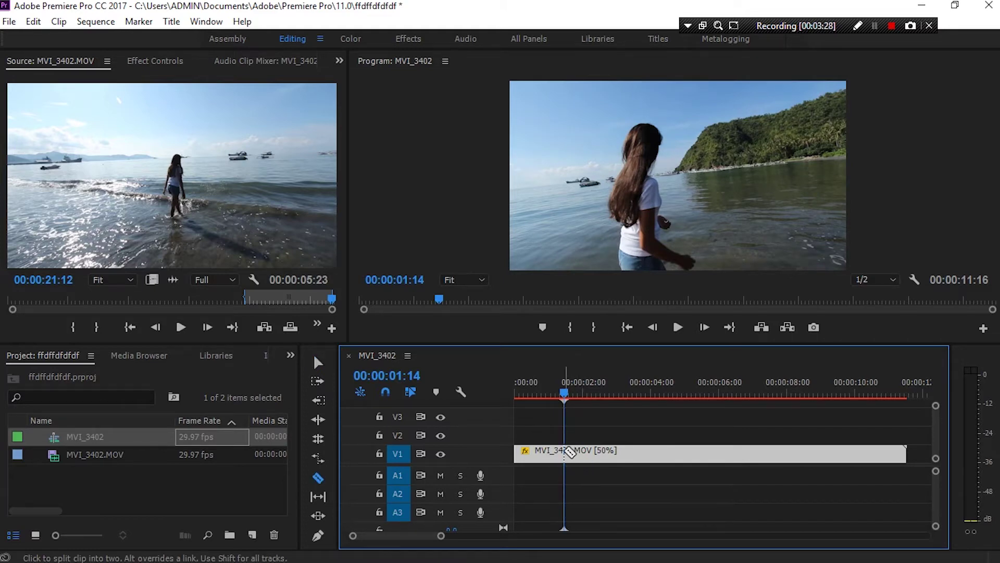
pyautogui.click(568, 451)
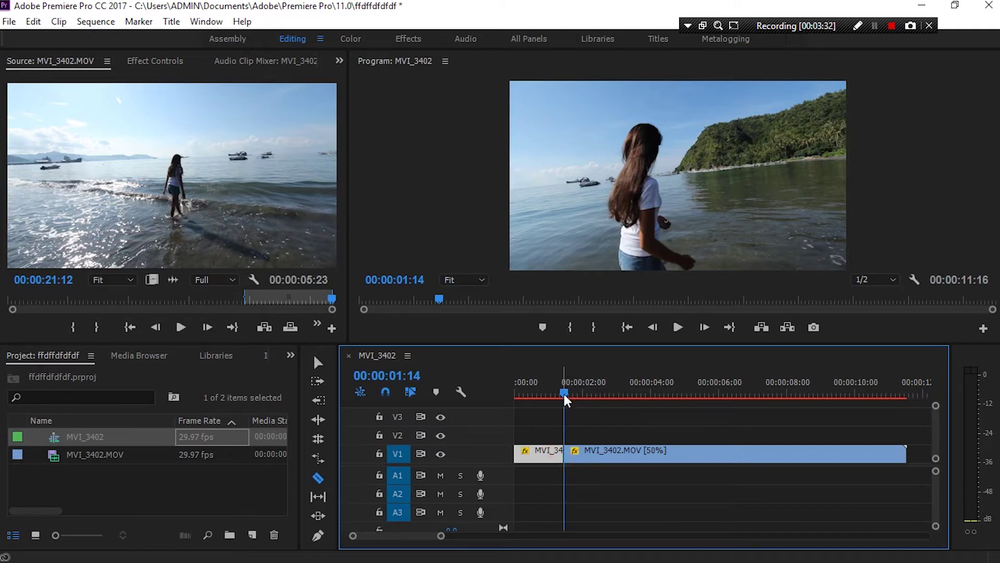
pyautogui.moveTo(563, 392); pyautogui.dragTo(656, 418)
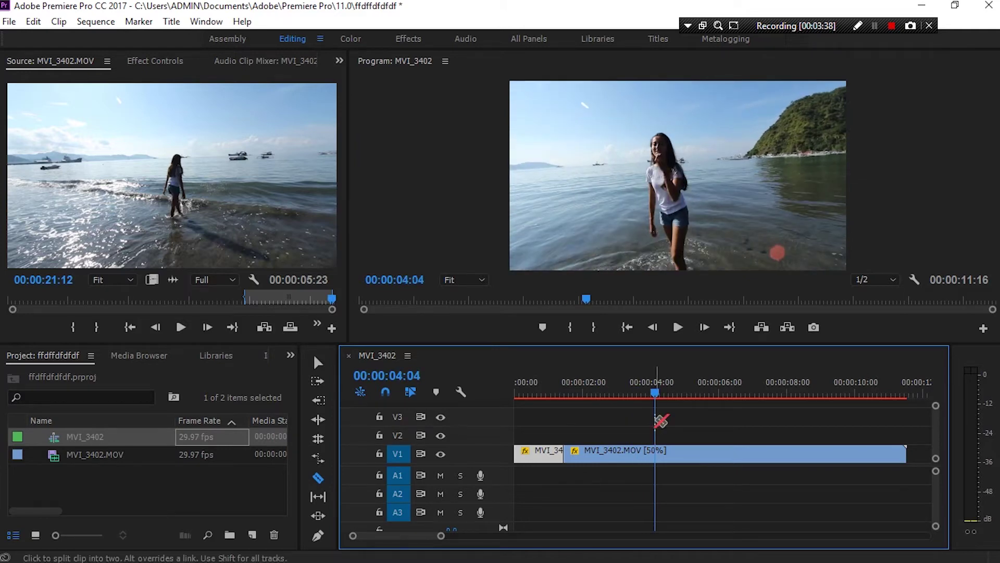
pyautogui.click(657, 457)
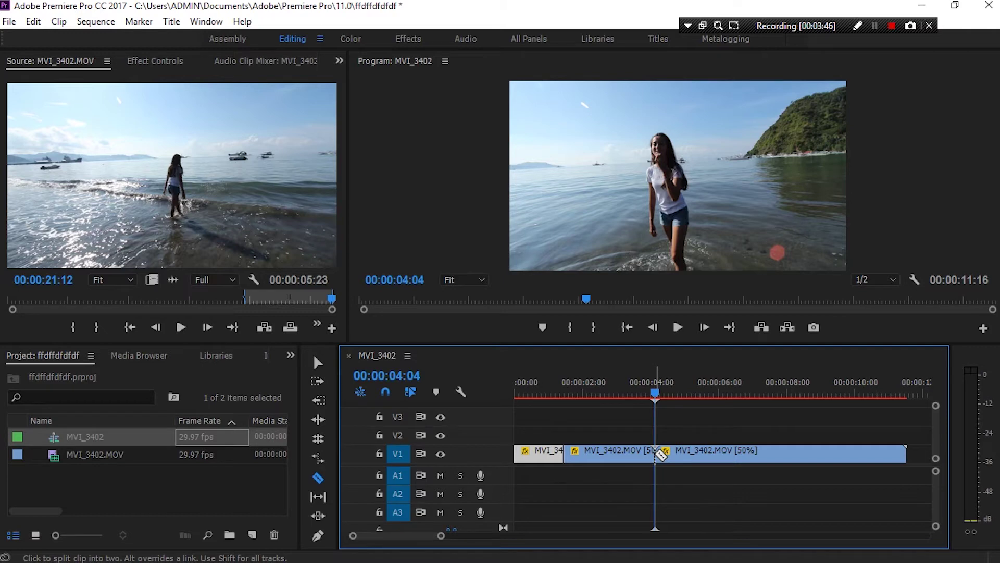
pyautogui.press('v')
pyautogui.click(617, 457)
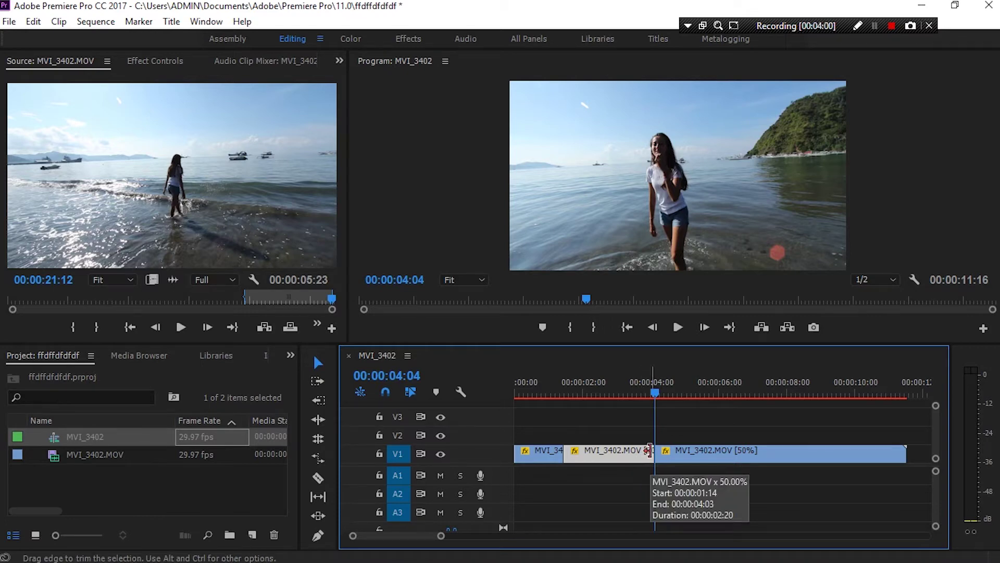
# Rate-stretch the middle piece down to 10 frames so it plays faster.
pyautogui.press('r')
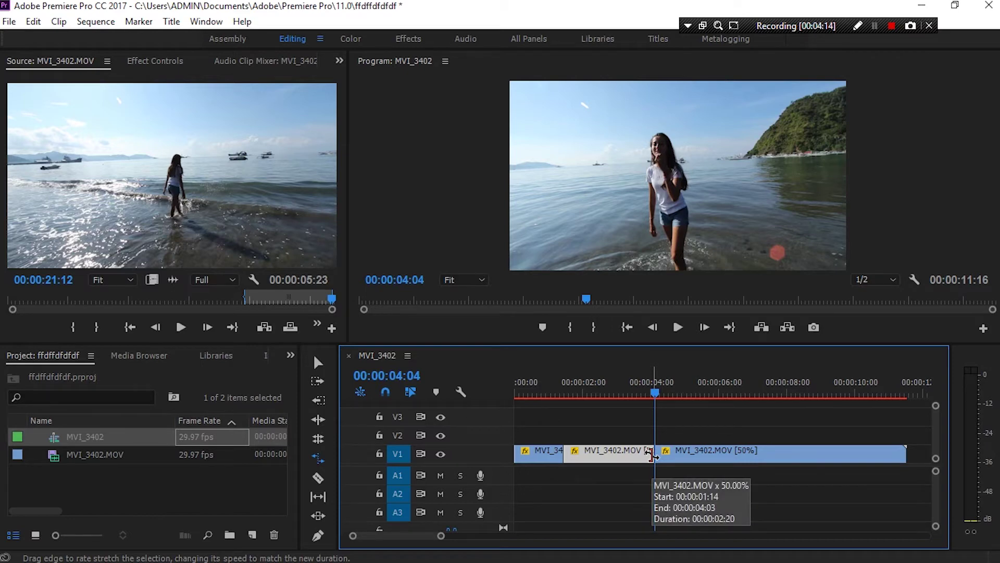
pyautogui.click(652, 456)
pyautogui.moveTo(650, 456); pyautogui.dragTo(573, 468)
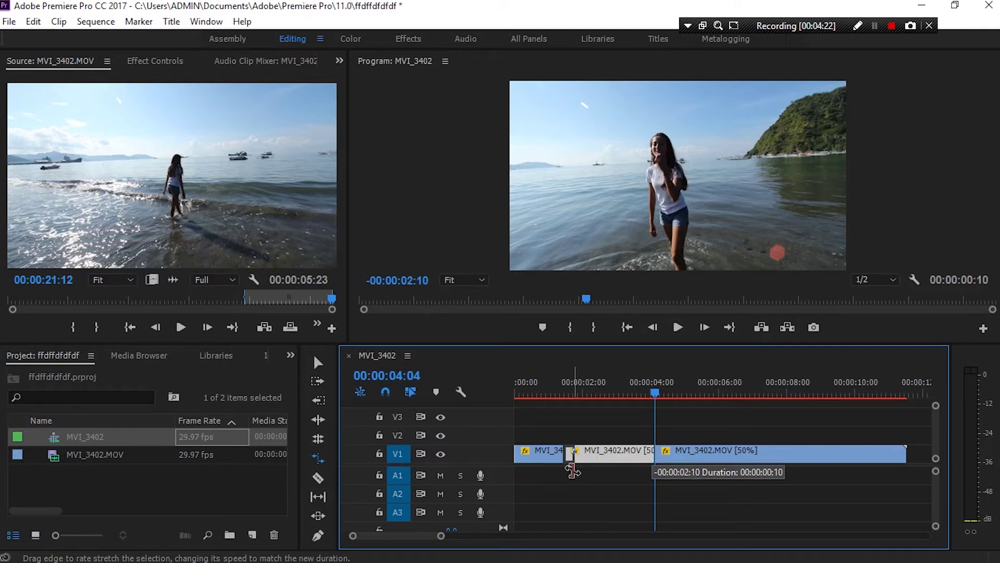
pyautogui.moveTo(573, 470); pyautogui.dragTo(573, 470)
# Slide the last piece left to close the gap, making the sequence 00:00:09:06.
pyautogui.press('v')
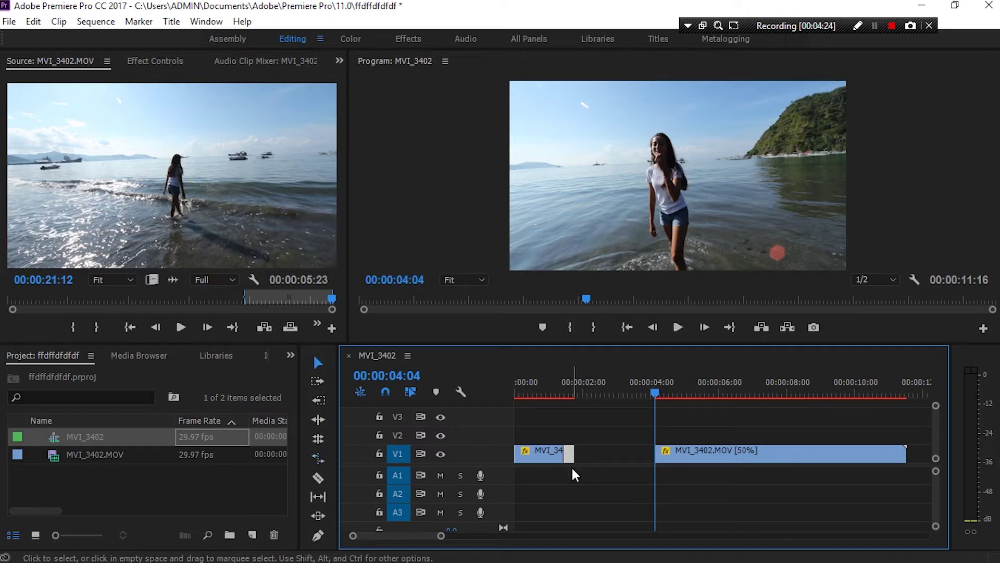
pyautogui.moveTo(708, 452); pyautogui.dragTo(627, 454)
pyautogui.click(558, 393)
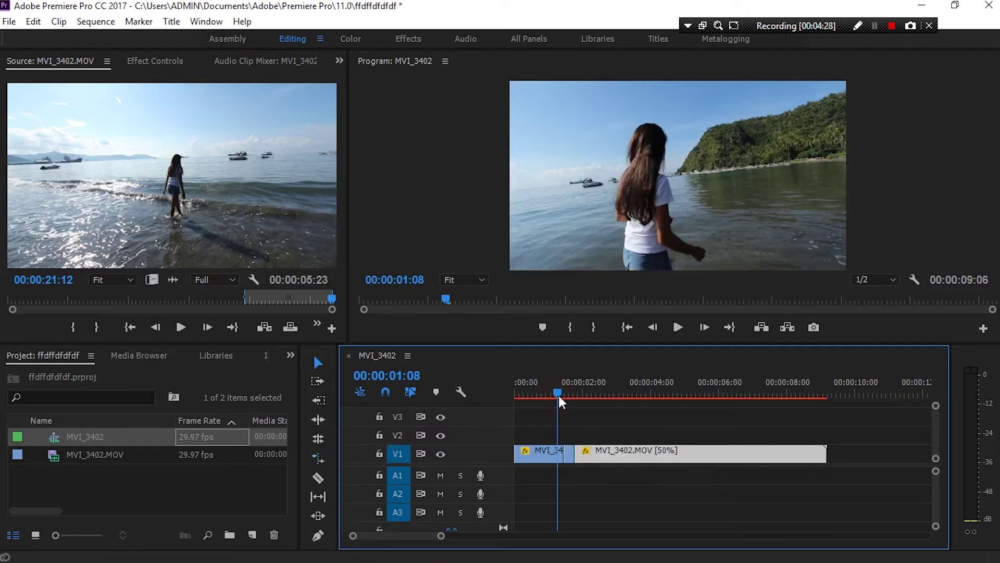
pyautogui.click(551, 392)
pyautogui.press('space')
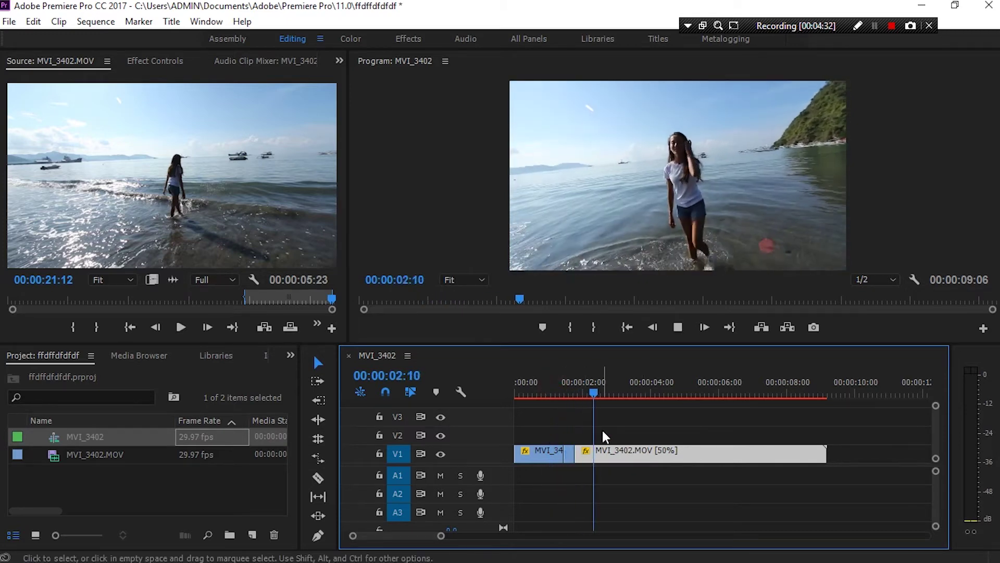
pyautogui.click(535, 393)
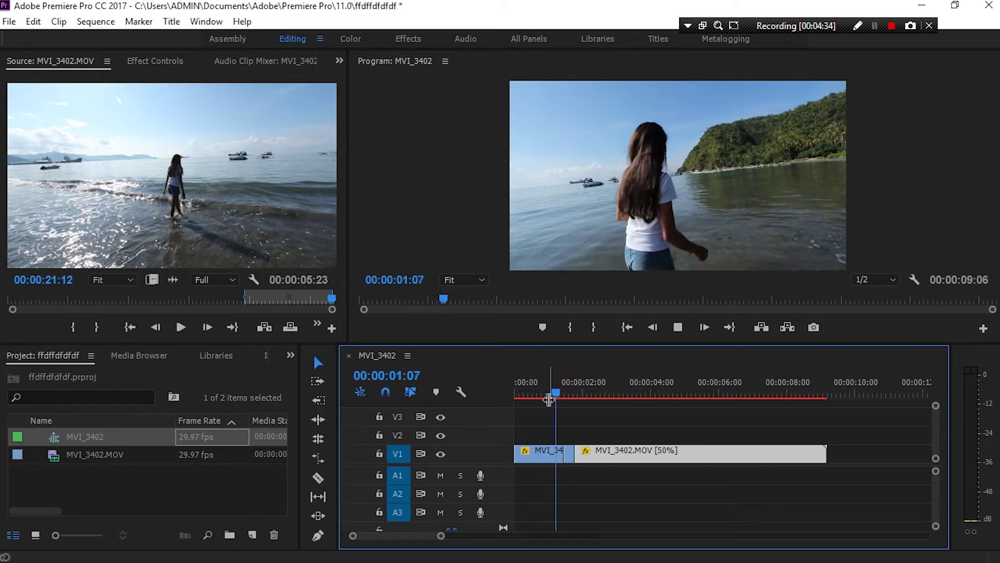
pyautogui.press('space')
pyautogui.click(553, 391)
pyautogui.press('space')
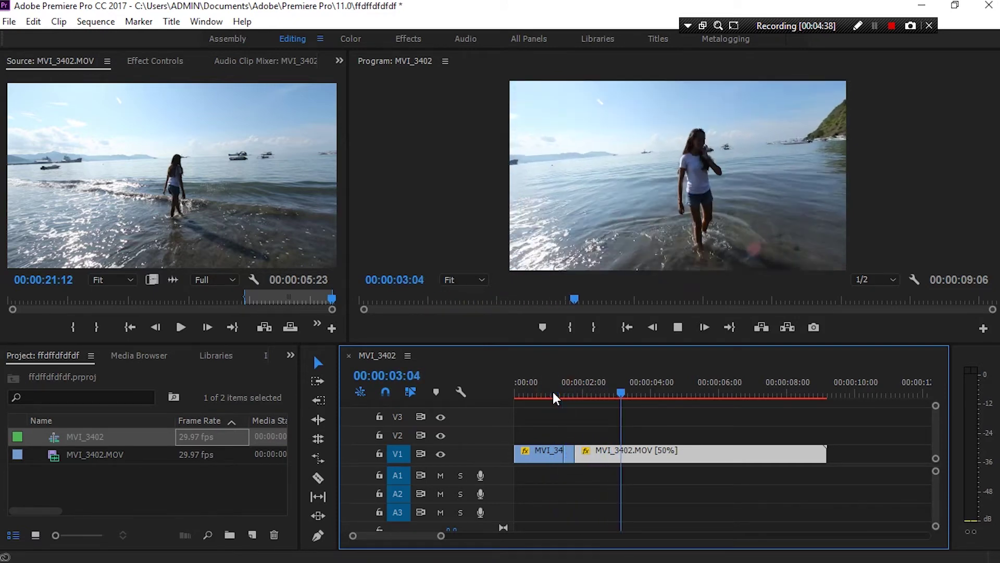
pyautogui.press('space')
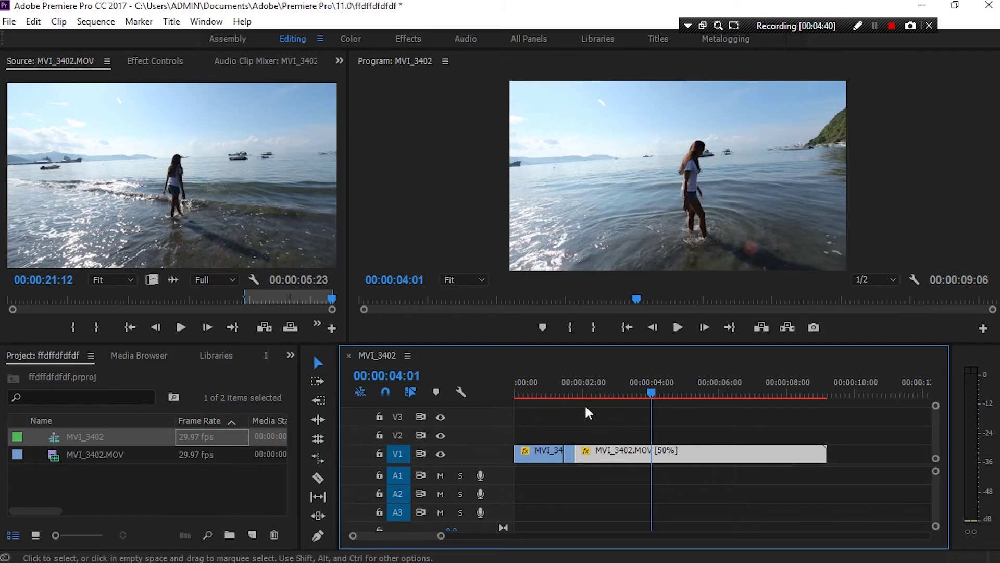
pyautogui.moveTo(570, 392); pyautogui.dragTo(547, 392)
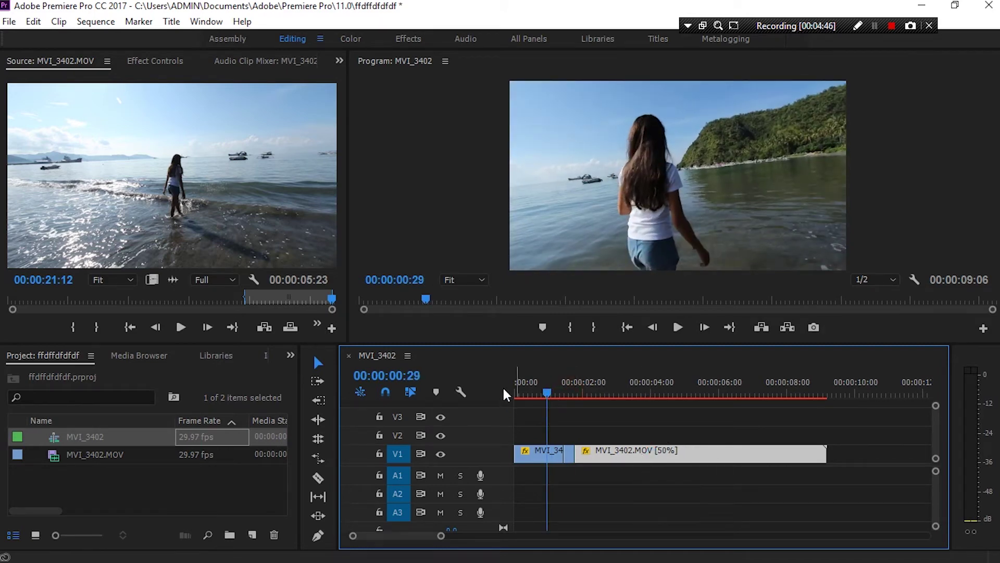
pyautogui.moveTo(541, 394); pyautogui.dragTo(521, 393)
pyautogui.press('space')
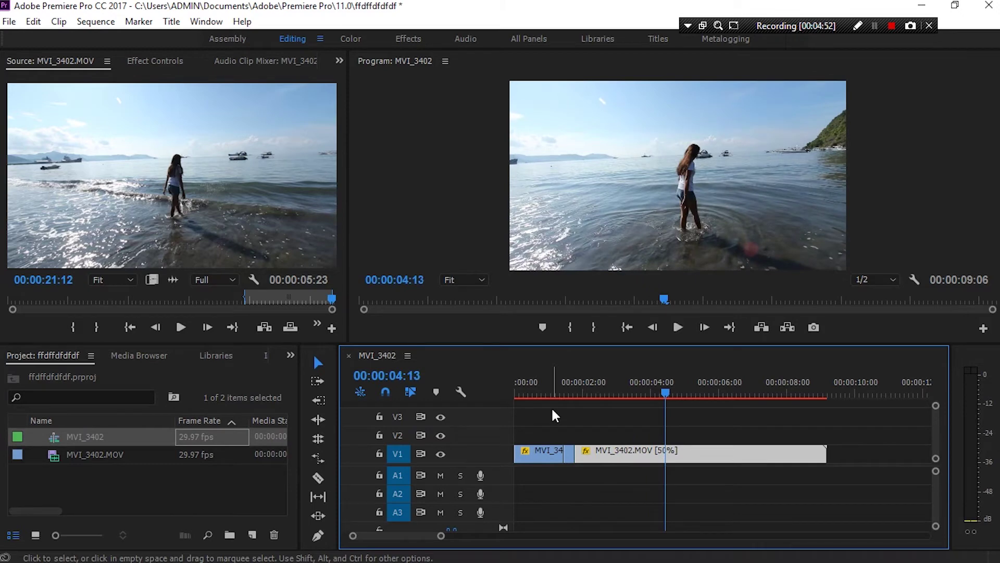
pyautogui.press('space')
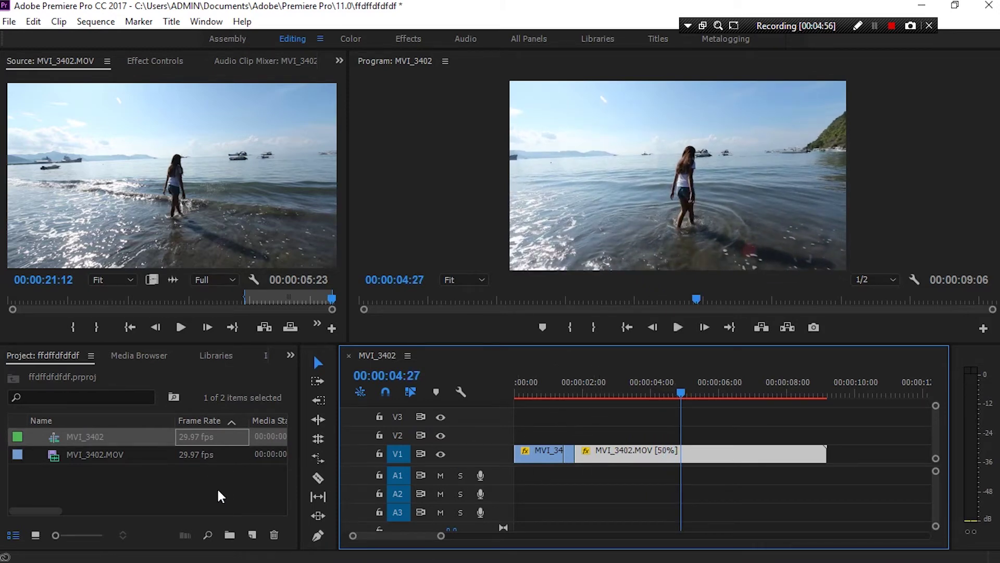
pyautogui.doubleClick(202, 491)
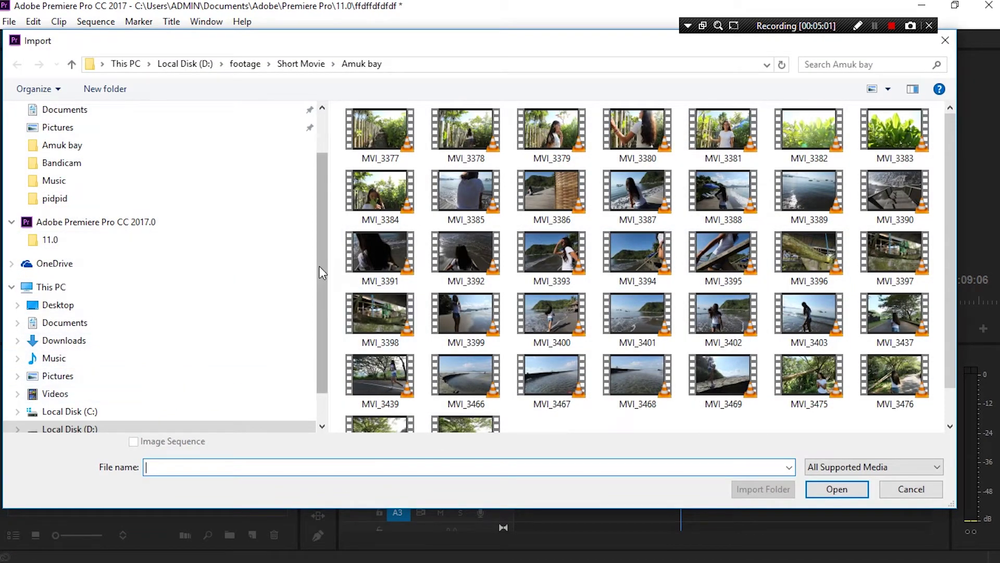
# Import 'Akacia - Waiting Game (nvmbr Flip)' from the Music folder on drive D: into the project.
pyautogui.moveTo(318, 266); pyautogui.dragTo(319, 316)
pyautogui.click(104, 392)
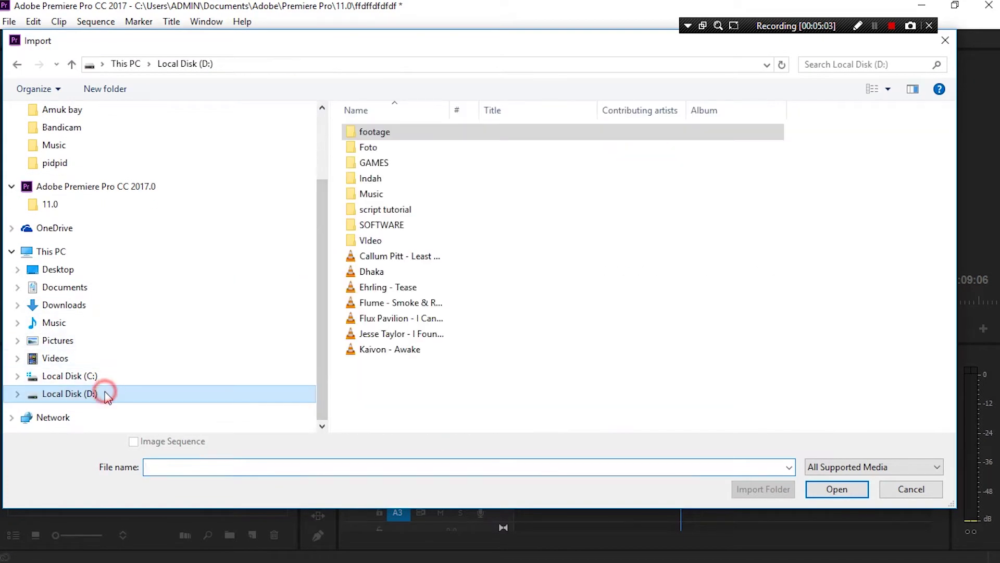
pyautogui.doubleClick(371, 193)
pyautogui.click(437, 179)
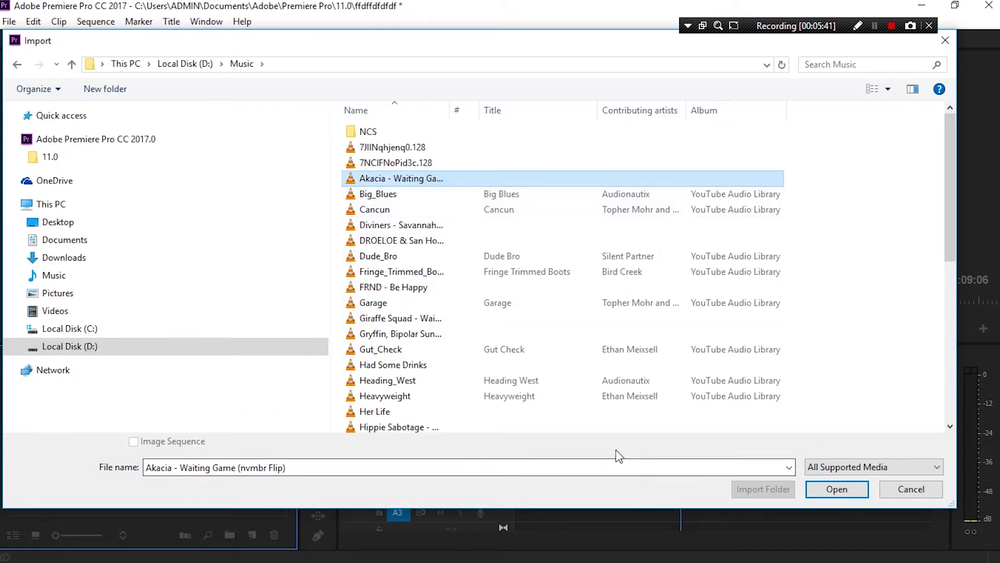
pyautogui.click(837, 488)
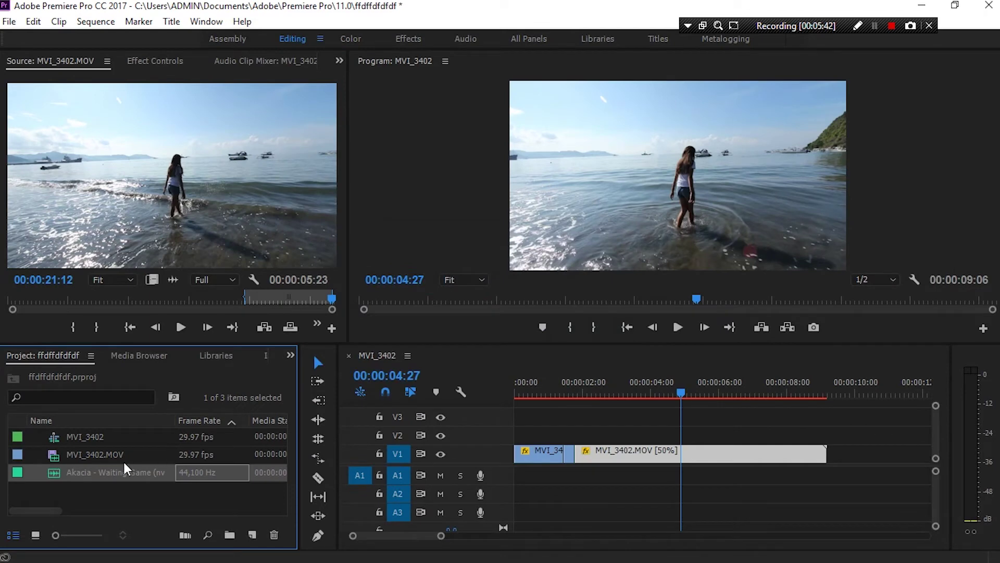
# Place the Akacia music on audio track A1 and play the sequence from the start.
pyautogui.moveTo(104, 470); pyautogui.dragTo(500, 476)
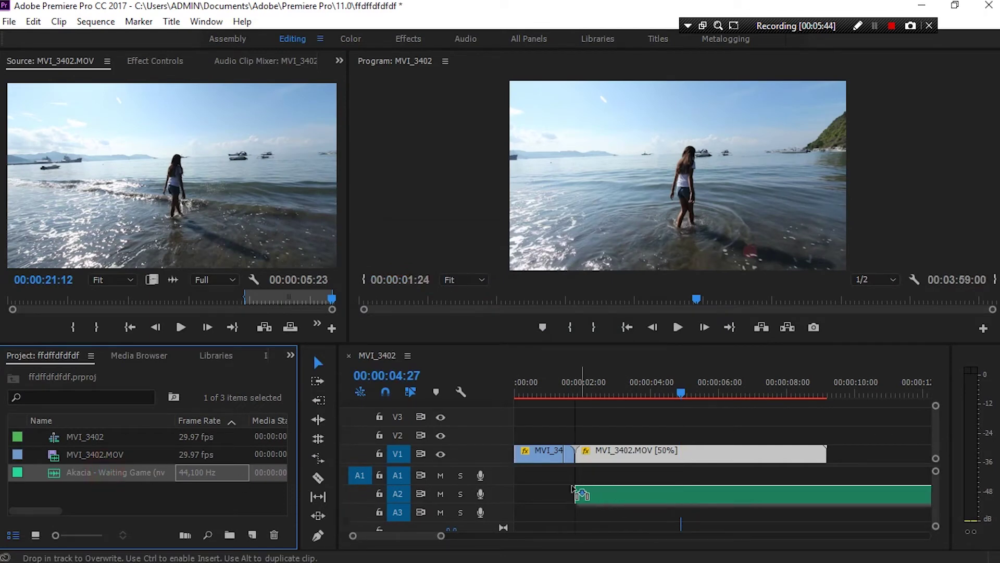
pyautogui.moveTo(501, 476); pyautogui.dragTo(503, 476)
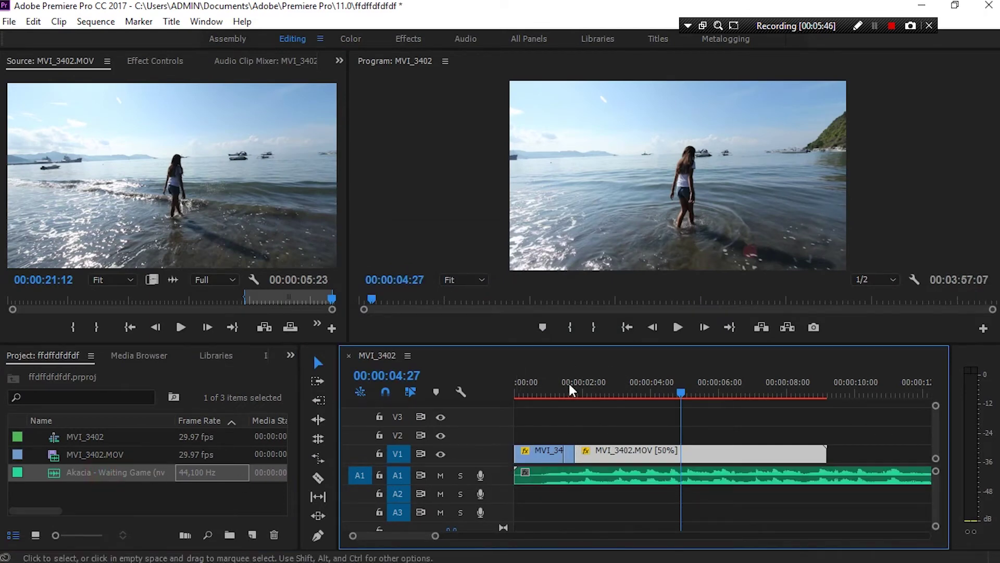
pyautogui.moveTo(573, 388); pyautogui.dragTo(515, 388)
pyautogui.press('space')
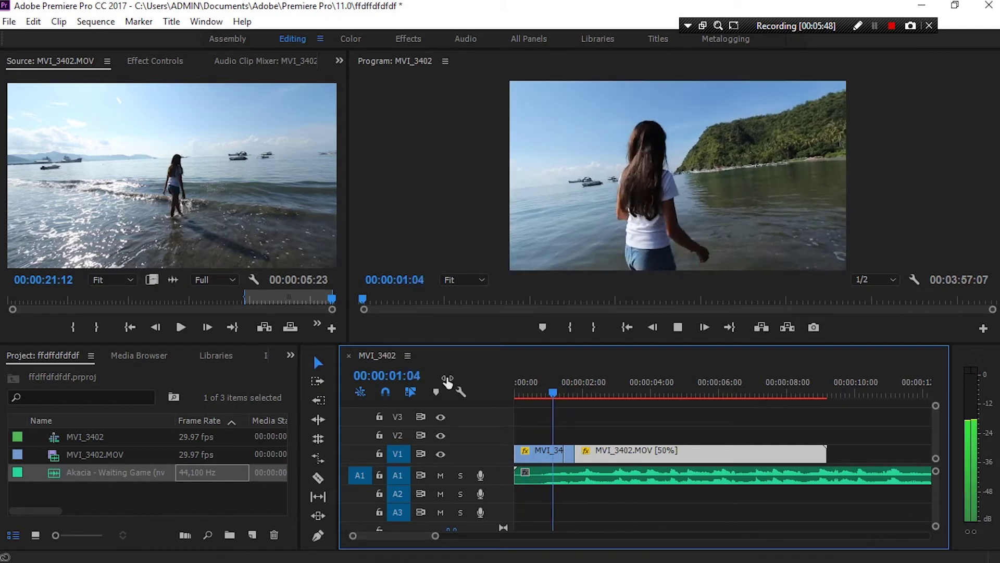
pyautogui.press('space')
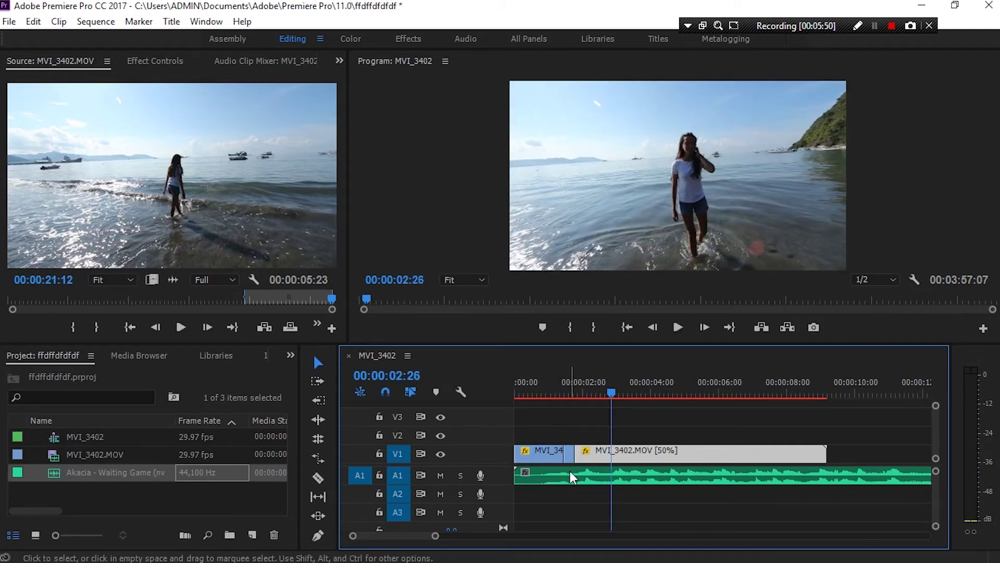
# Slide the music clip 19 frames earlier and play the sequence back from the start.
pyautogui.moveTo(573, 392); pyautogui.dragTo(537, 394)
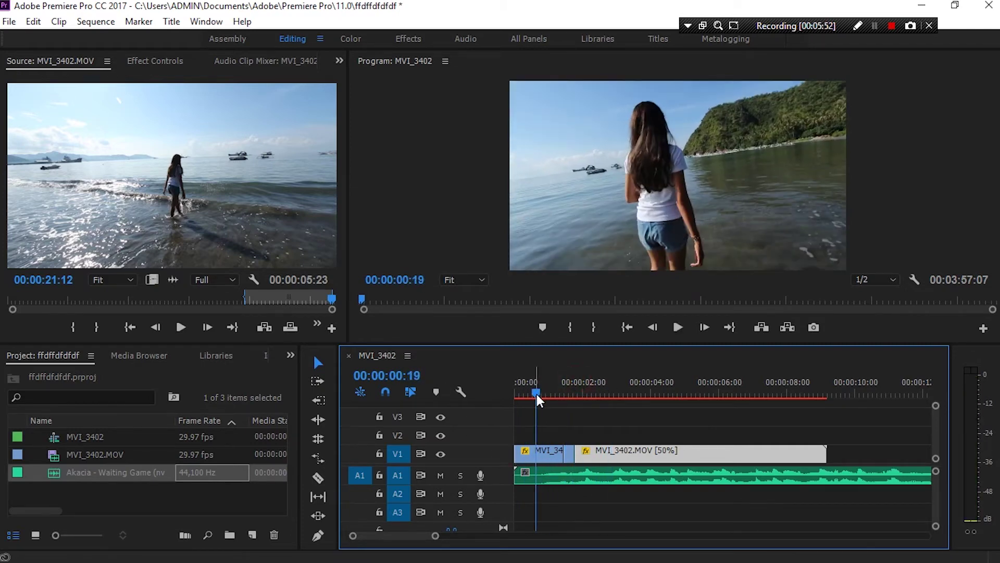
pyautogui.press('c')
pyautogui.press('v')
pyautogui.click(522, 478)
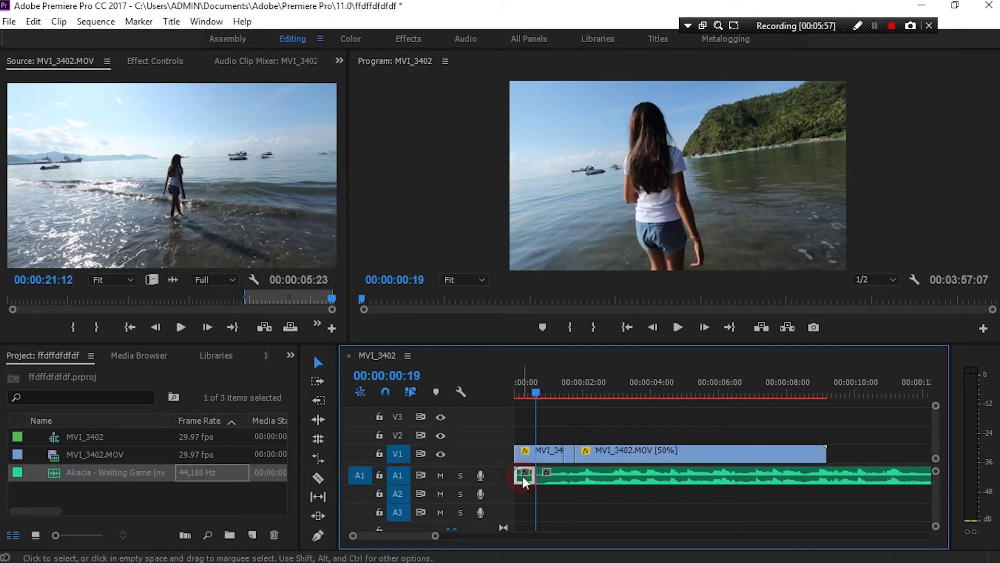
pyautogui.moveTo(524, 474); pyautogui.dragTo(574, 478)
pyautogui.moveTo(537, 394); pyautogui.dragTo(496, 390)
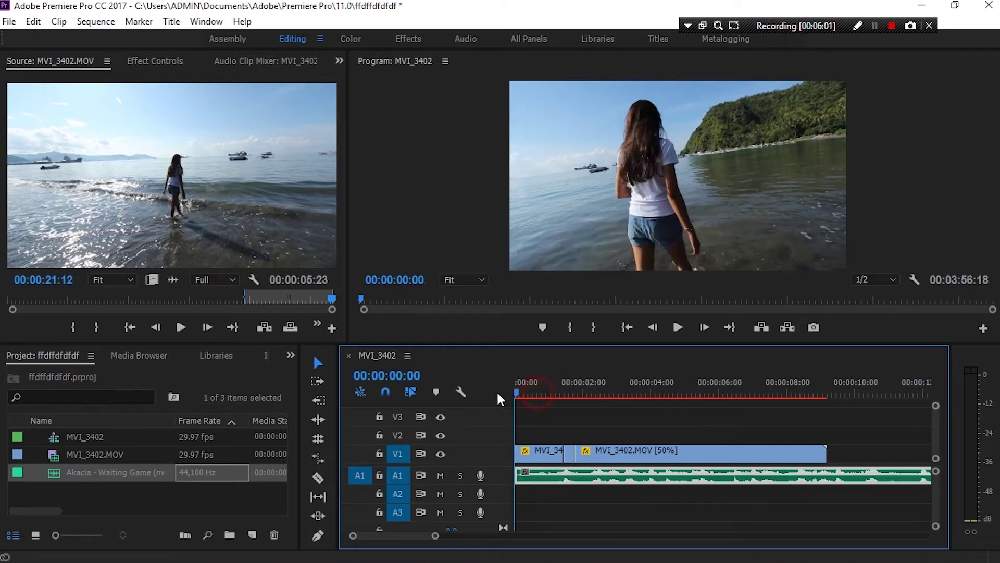
pyautogui.press('space')
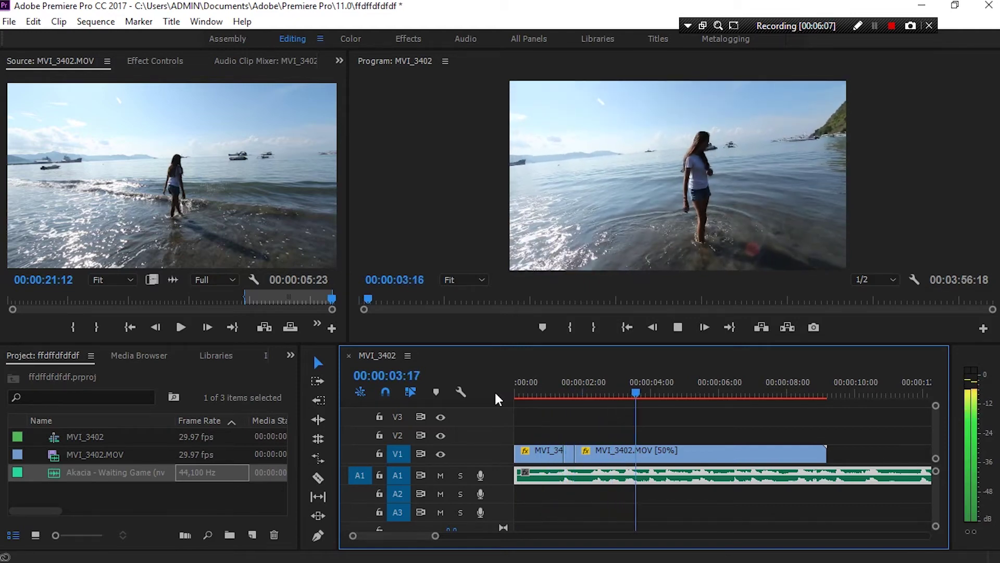
pyautogui.moveTo(537, 382); pyautogui.dragTo(445, 383)
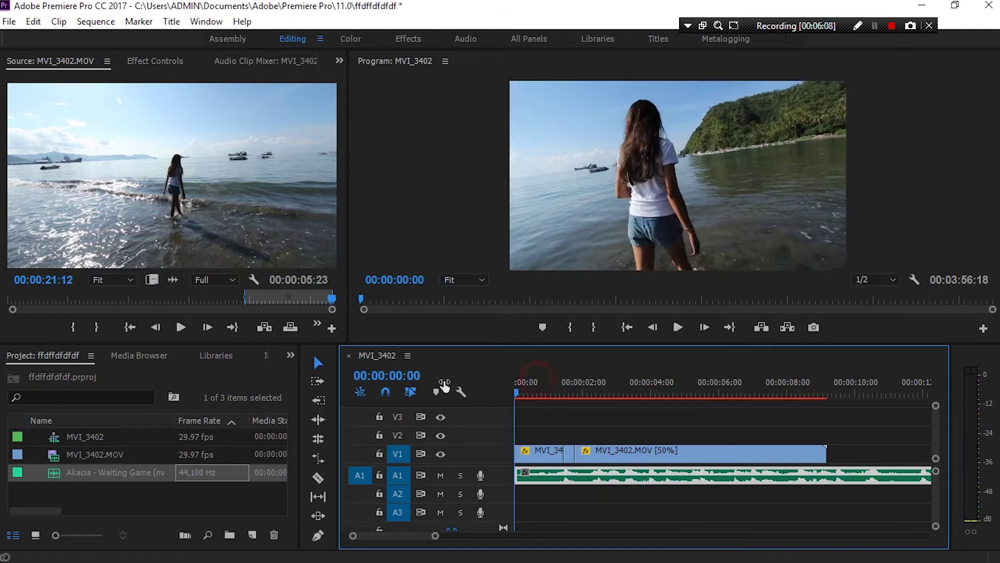
# Select both beach video clips on V1 and drag them later so the music opens alone.
pyautogui.press('space')
pyautogui.press('r')
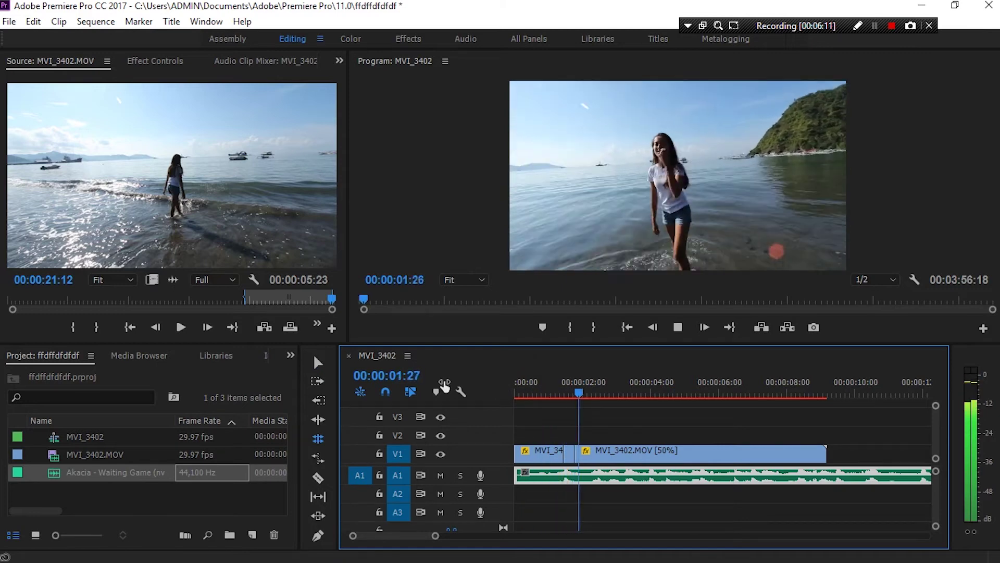
pyautogui.press('space')
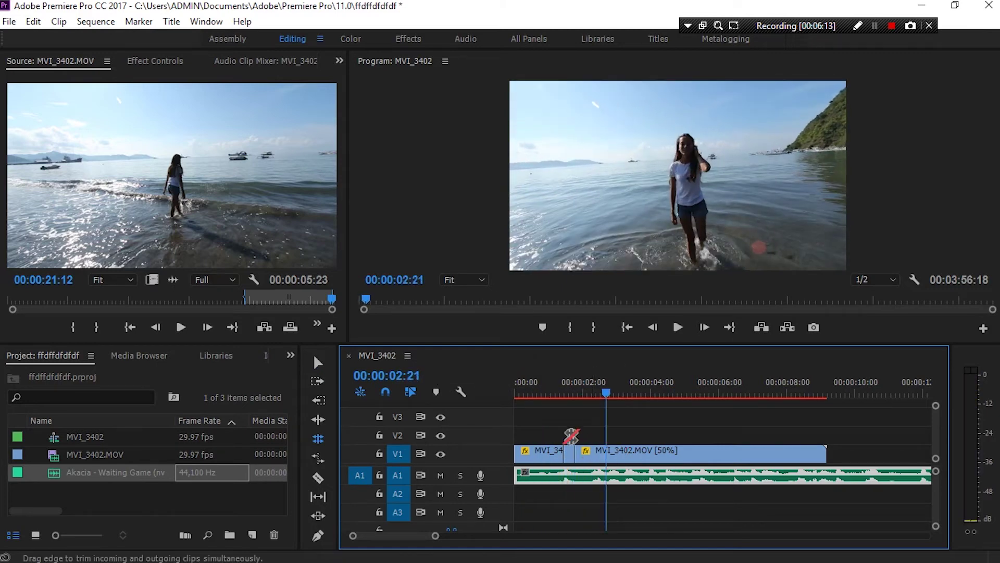
pyautogui.press('v')
pyautogui.moveTo(544, 417)
pyautogui.mouseDown()
pyautogui.moveTo(650, 458)
pyautogui.moveTo(705, 454)
pyautogui.mouseUp()
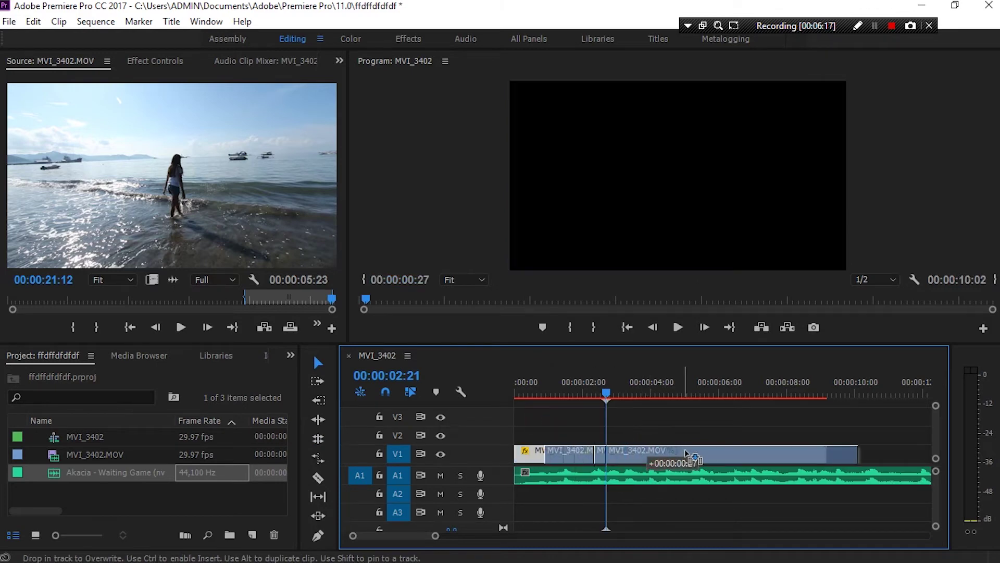
pyautogui.moveTo(704, 453); pyautogui.dragTo(674, 447)
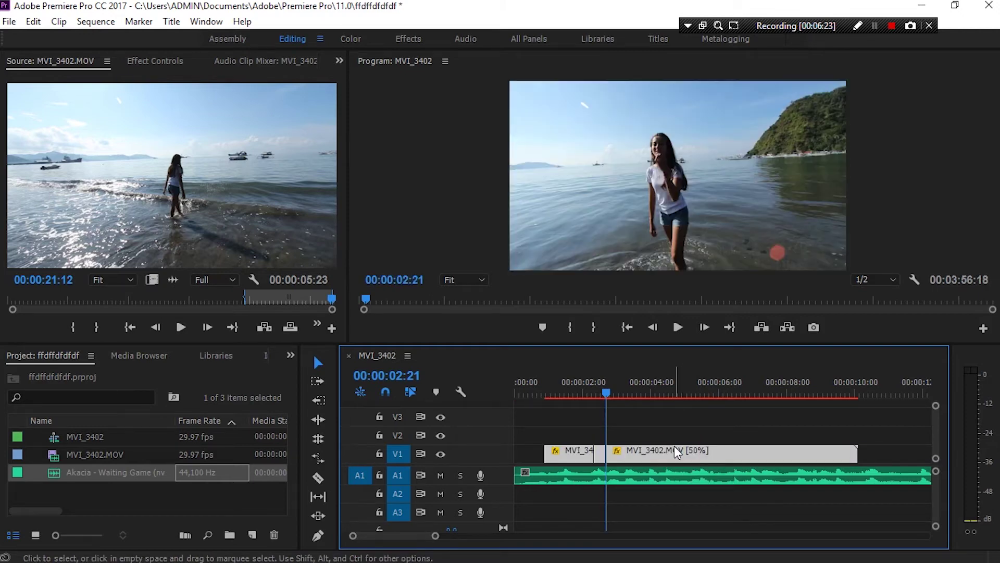
# Play the sequence from the start to check the offset, then park the playhead at about 00:00:01:21.
pyautogui.press('Home')
pyautogui.press('space')
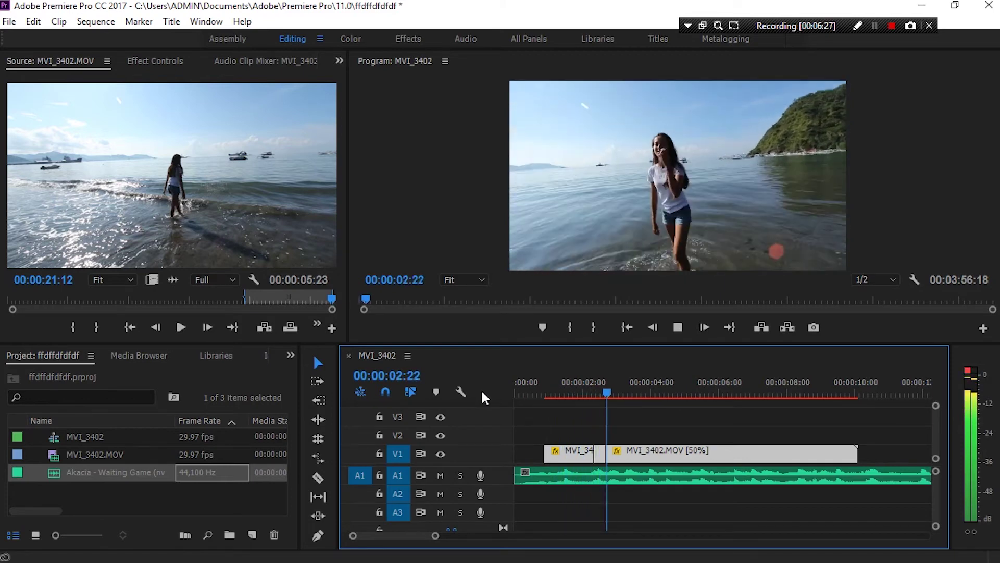
pyautogui.press('space')
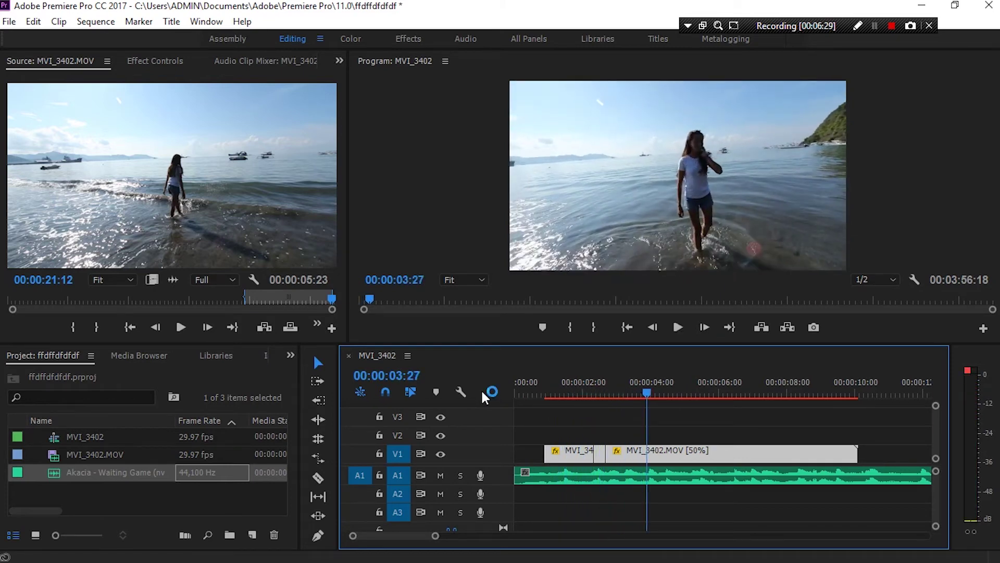
pyautogui.click(573, 395)
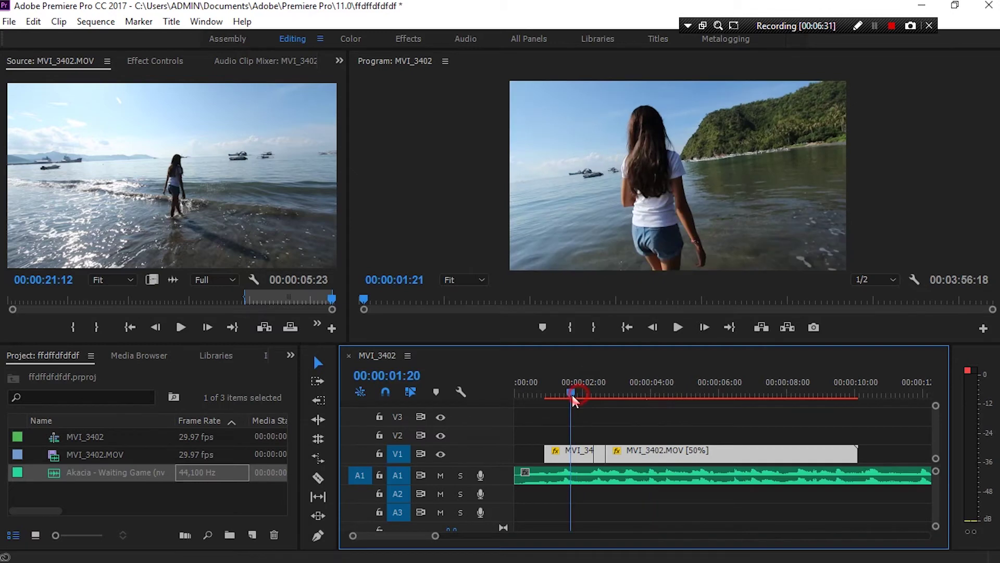
# Play through the opening to check where the beach video begins under the music.
pyautogui.press('space')
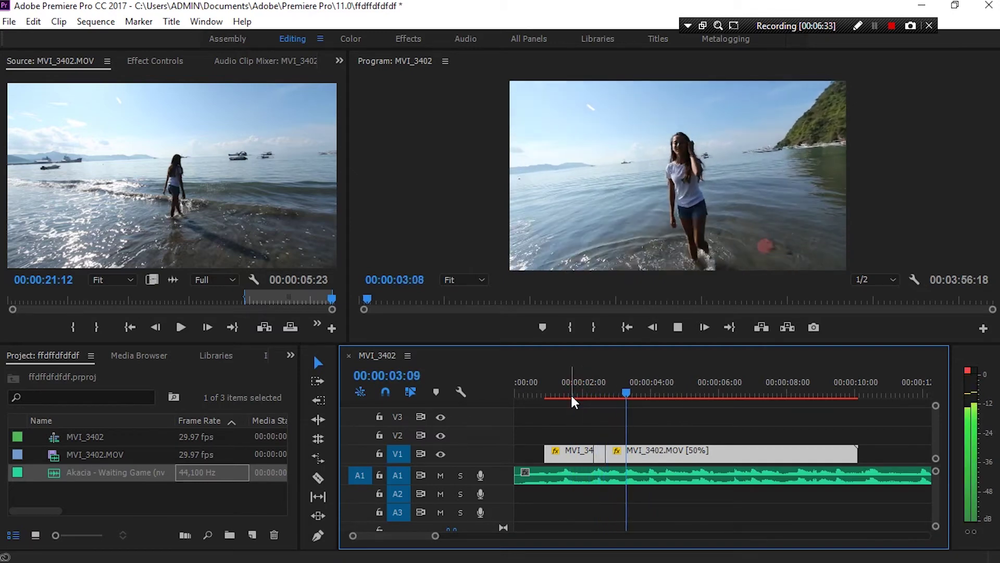
pyautogui.press('space')
pyautogui.click(534, 386)
pyautogui.press('space')
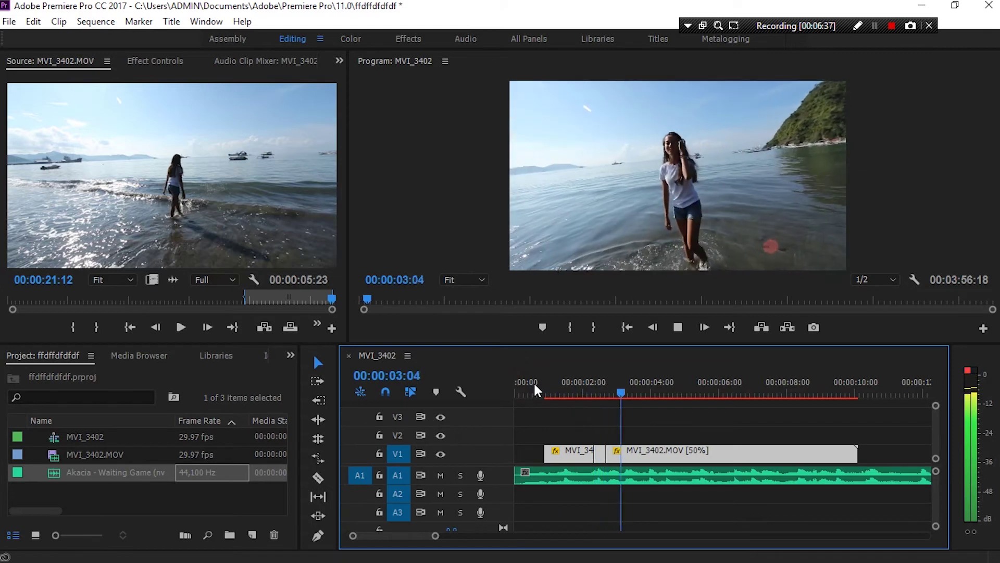
pyautogui.moveTo(563, 385); pyautogui.dragTo(546, 385)
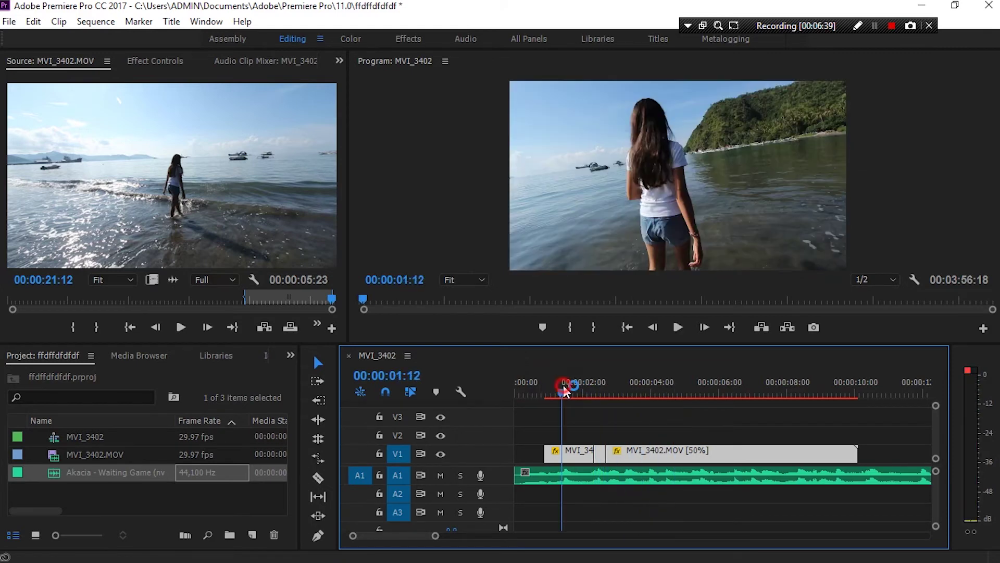
pyautogui.press('space')
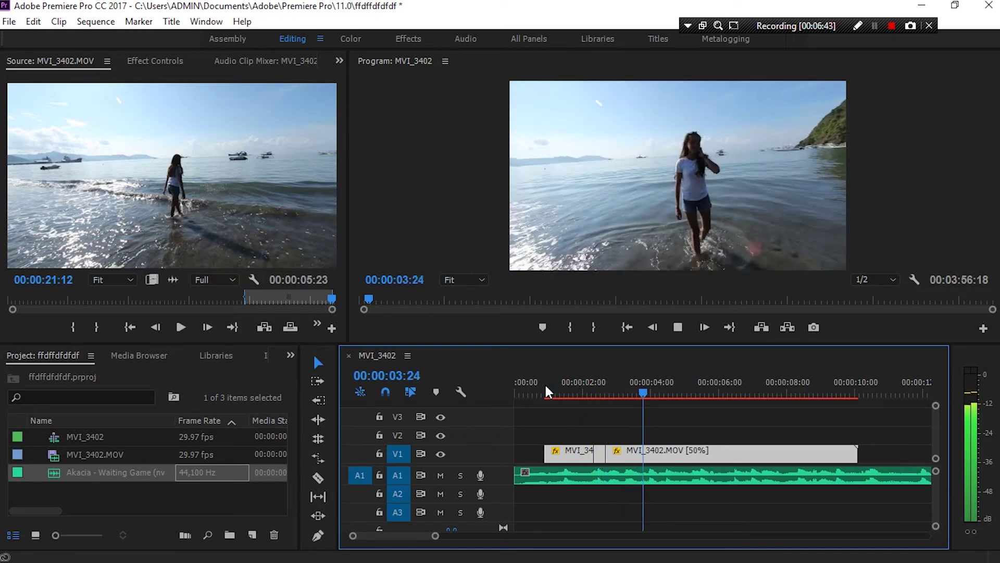
pyautogui.press('space')
# Scrub the playhead to about 00:00:04:08, near the planned cut point.
pyautogui.moveTo(669, 389); pyautogui.dragTo(658, 391)
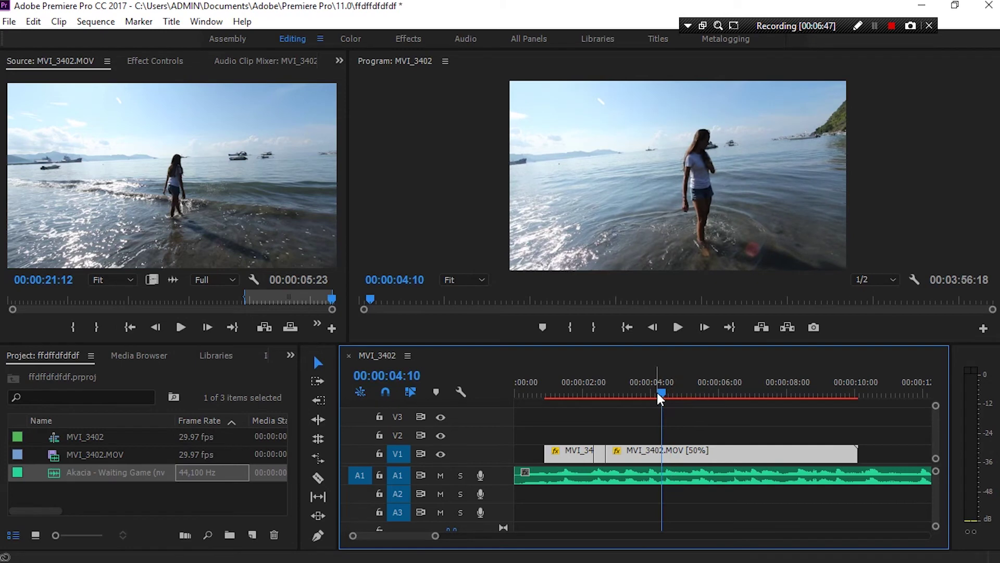
pyautogui.press('space')
pyautogui.moveTo(649, 386); pyautogui.dragTo(665, 390)
# Razor the stretched 50% clip at the playhead, then scrub forward to about 00:00:04:22.
pyautogui.press('c')
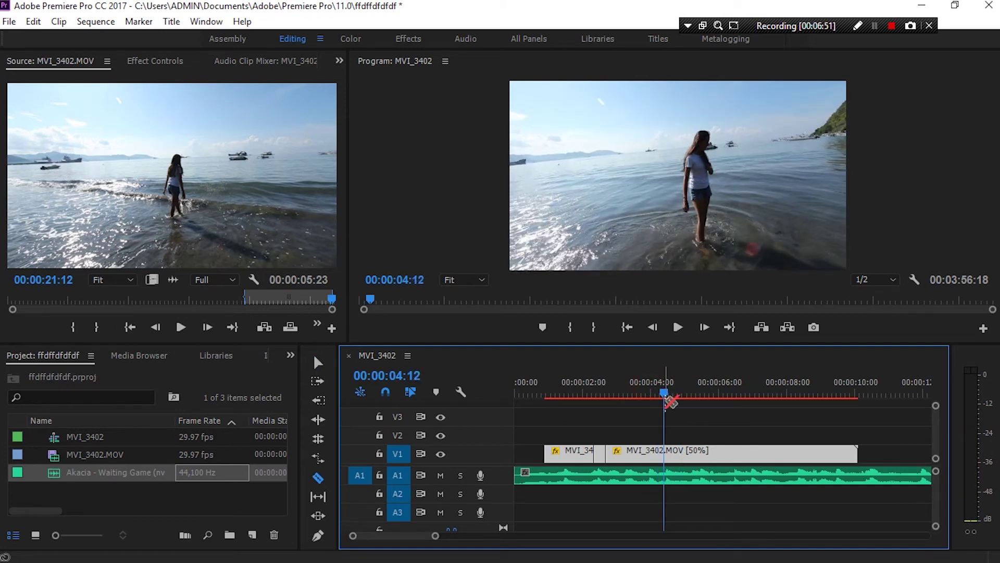
pyautogui.click(670, 457)
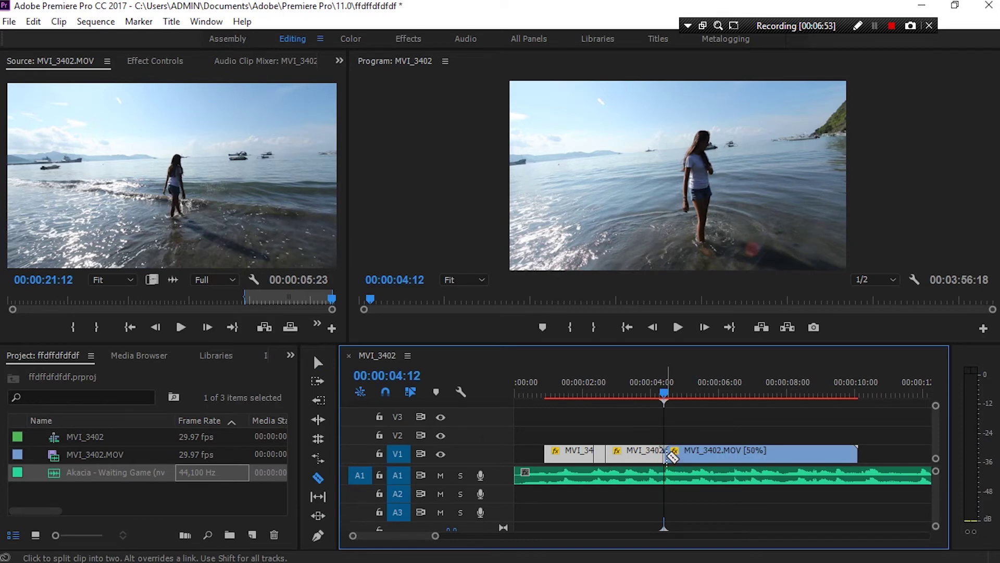
pyautogui.press('v')
pyautogui.moveTo(668, 393); pyautogui.dragTo(819, 402)
# Rate-stretch the 50% middle clip into a short sliver and move the last clip left to close the gap.
pyautogui.press('c')
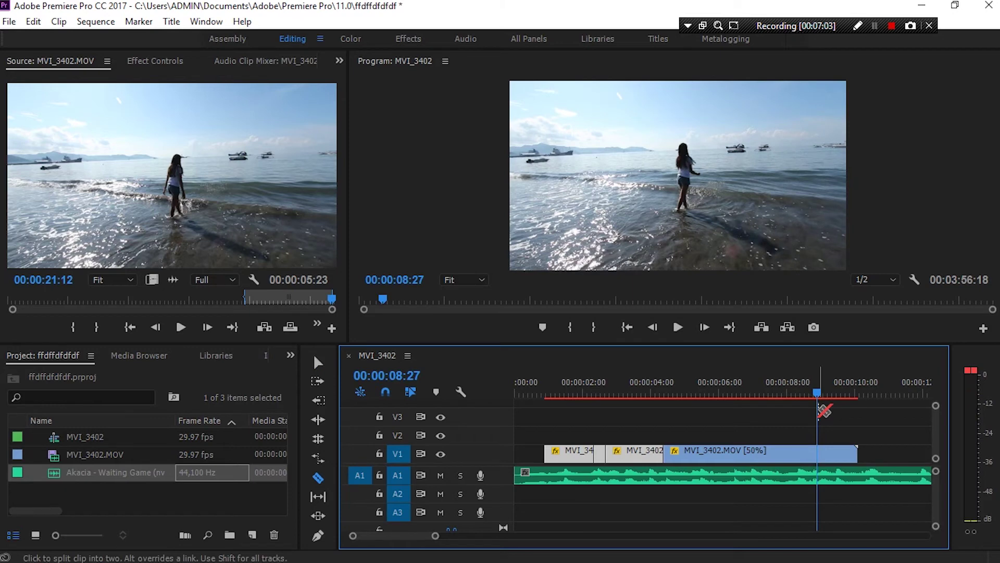
pyautogui.press('v')
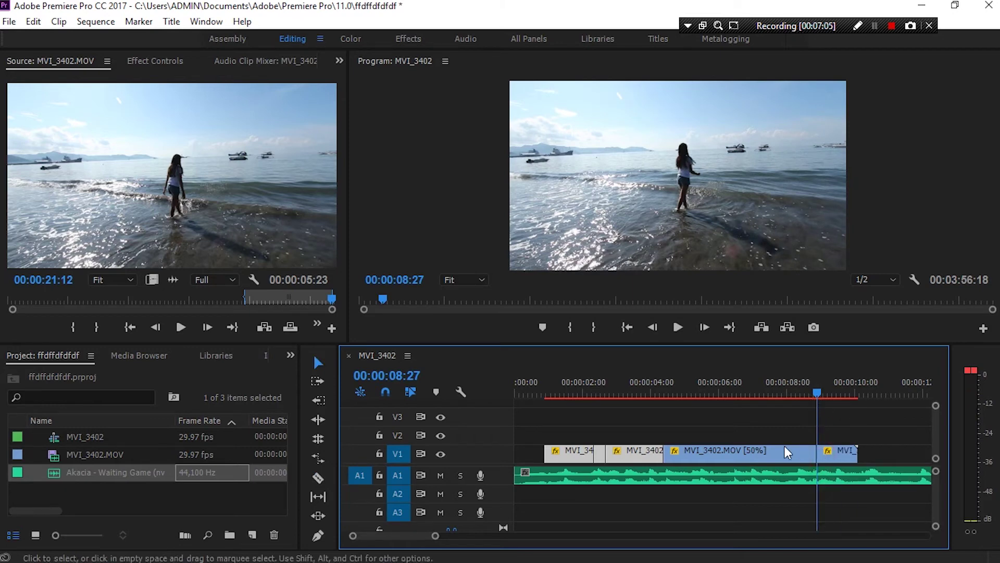
pyautogui.click(781, 457)
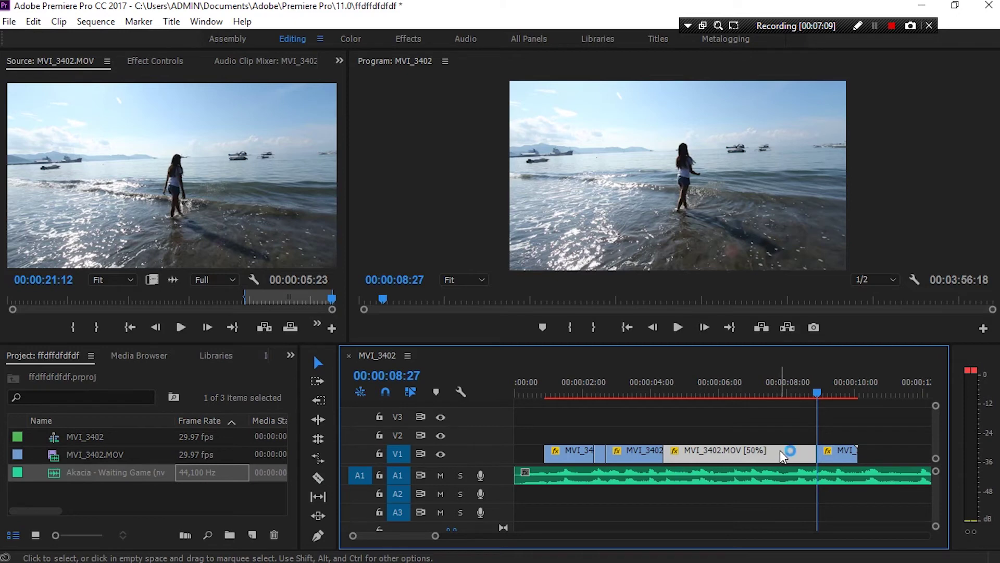
pyautogui.press('r')
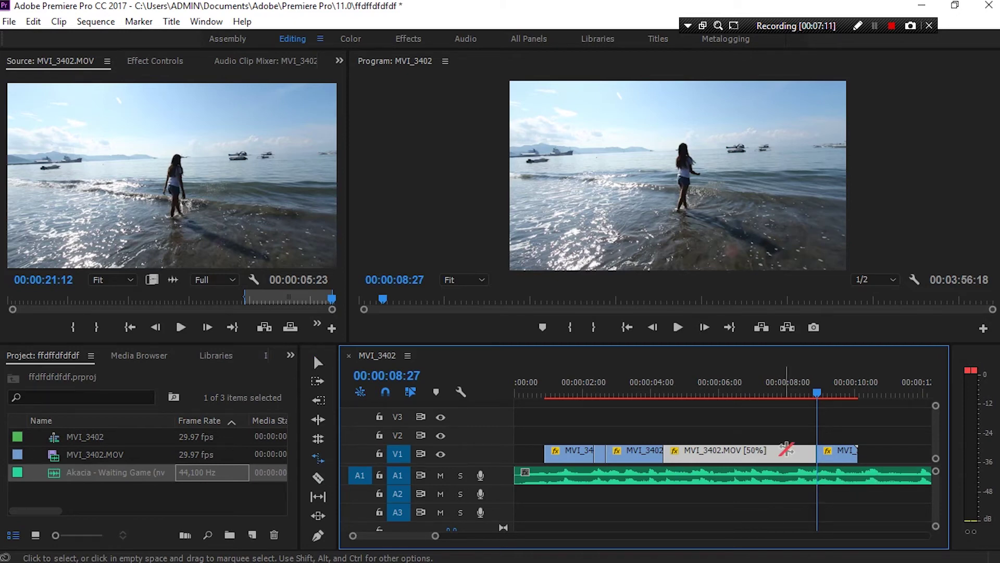
pyautogui.moveTo(813, 455); pyautogui.dragTo(673, 461)
pyautogui.press('v')
pyautogui.moveTo(835, 457); pyautogui.dragTo(695, 456)
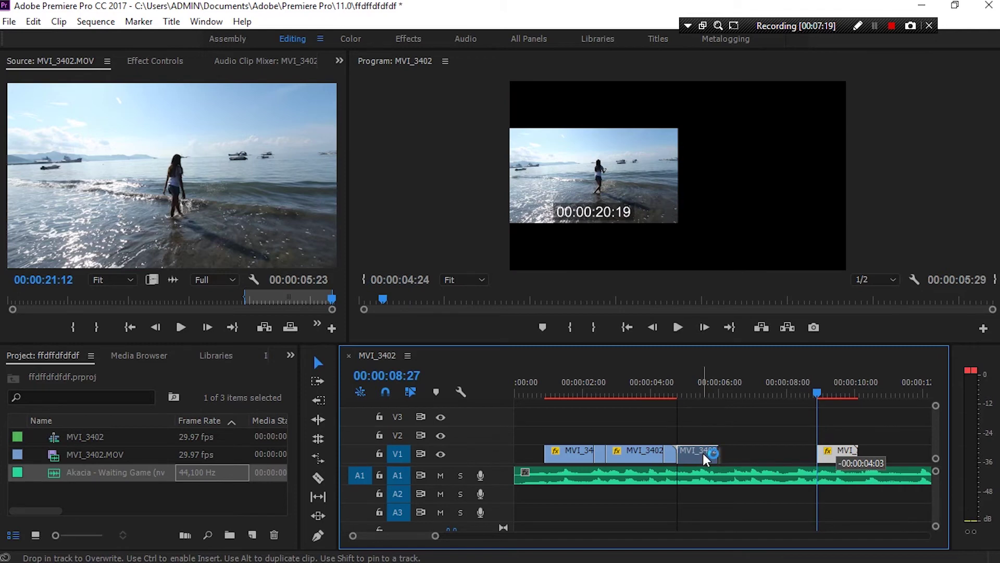
# Play back the edited section from just before the cut.
pyautogui.click(651, 392)
pyautogui.press('space')
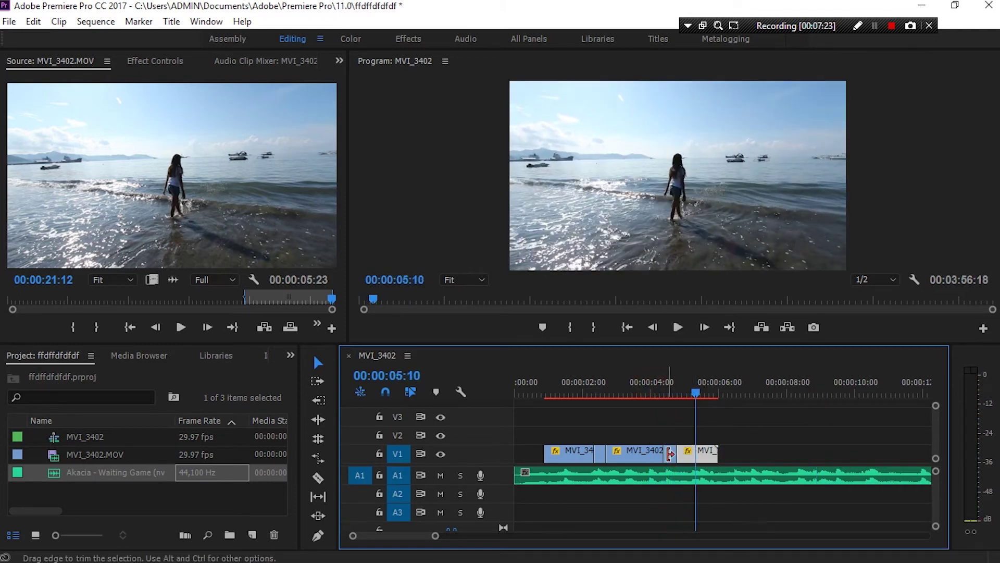
pyautogui.click(676, 395)
# Speed up the middle clip further and pull the right clip left so no gap remains.
pyautogui.press('r')
pyautogui.moveTo(435, 536); pyautogui.dragTo(395, 535)
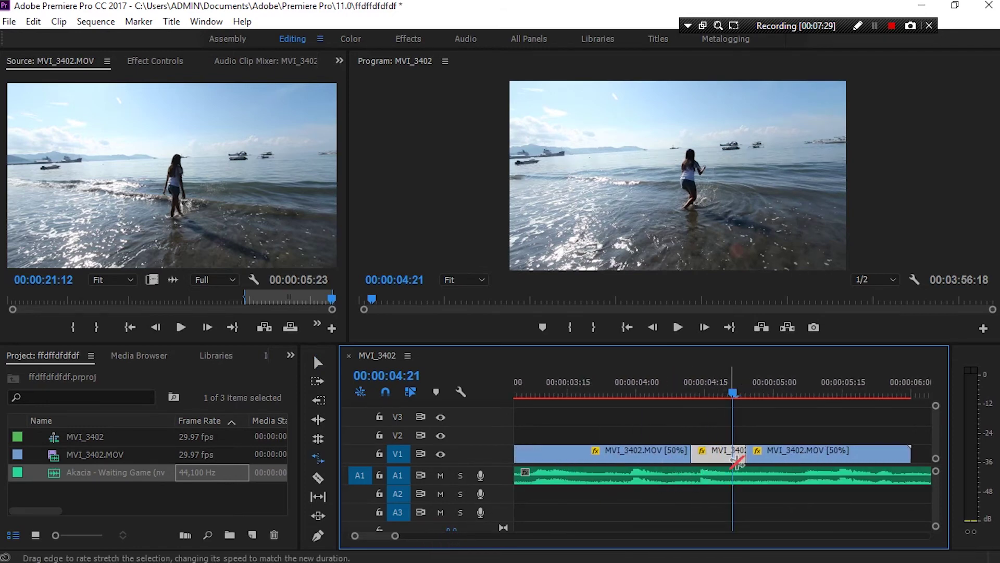
pyautogui.moveTo(744, 455); pyautogui.dragTo(719, 457)
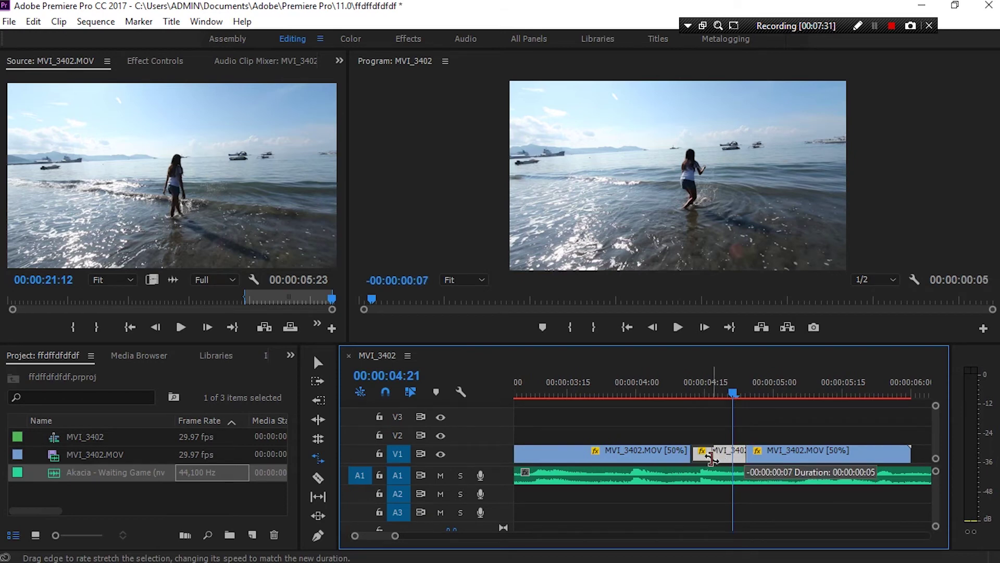
pyautogui.moveTo(771, 454); pyautogui.dragTo(739, 453)
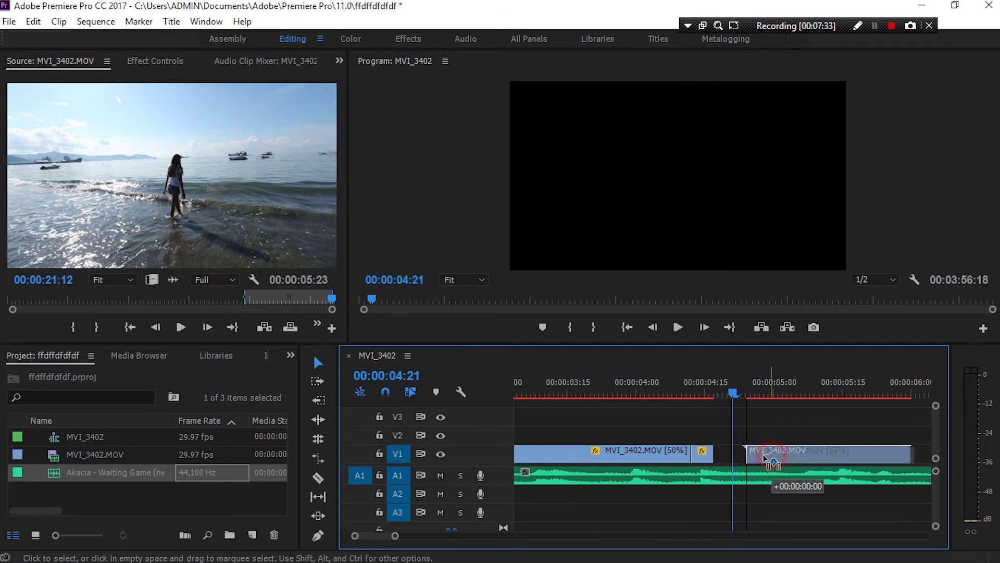
pyautogui.click(662, 388)
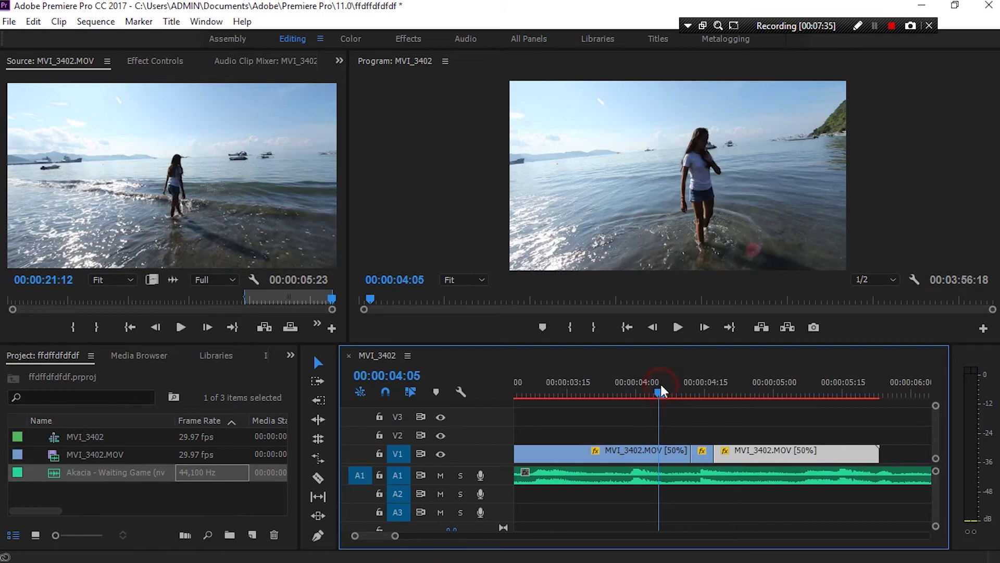
# Replay the sped-up section around 00:00:04:06 to check the speed change.
pyautogui.press('space')
pyautogui.click(664, 393)
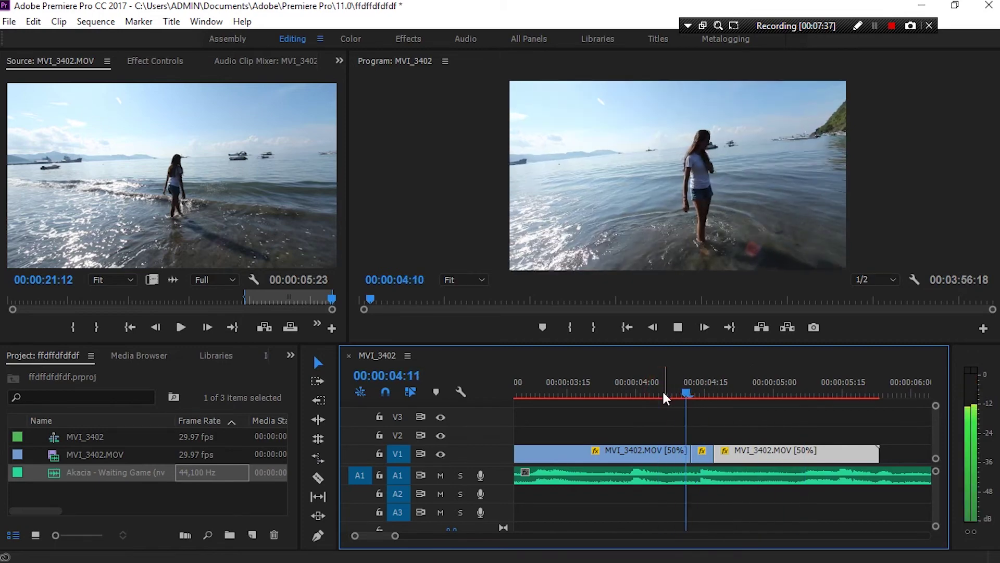
pyautogui.press('space')
pyautogui.click(664, 395)
pyautogui.press('space')
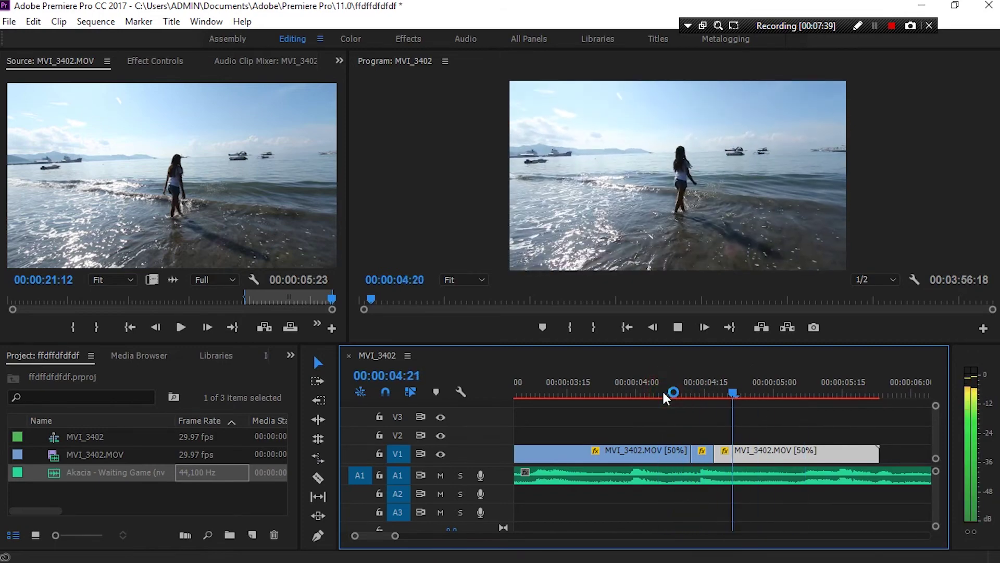
pyautogui.press('space')
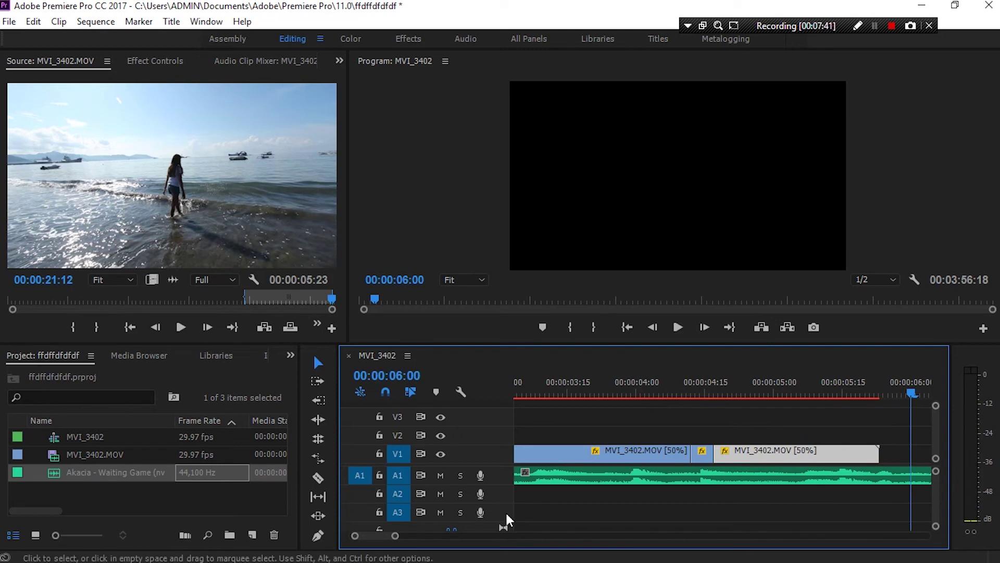
# Zoom the timeline out, play the whole sequence from the start, and open the Sequence menu.
pyautogui.moveTo(397, 536); pyautogui.dragTo(447, 536)
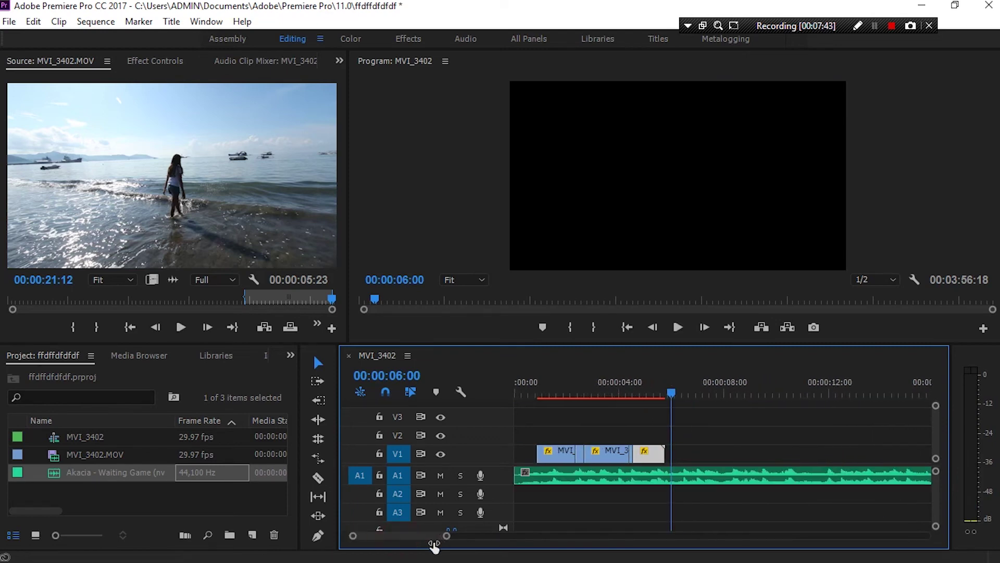
pyautogui.moveTo(599, 392); pyautogui.dragTo(489, 396)
pyautogui.press('space')
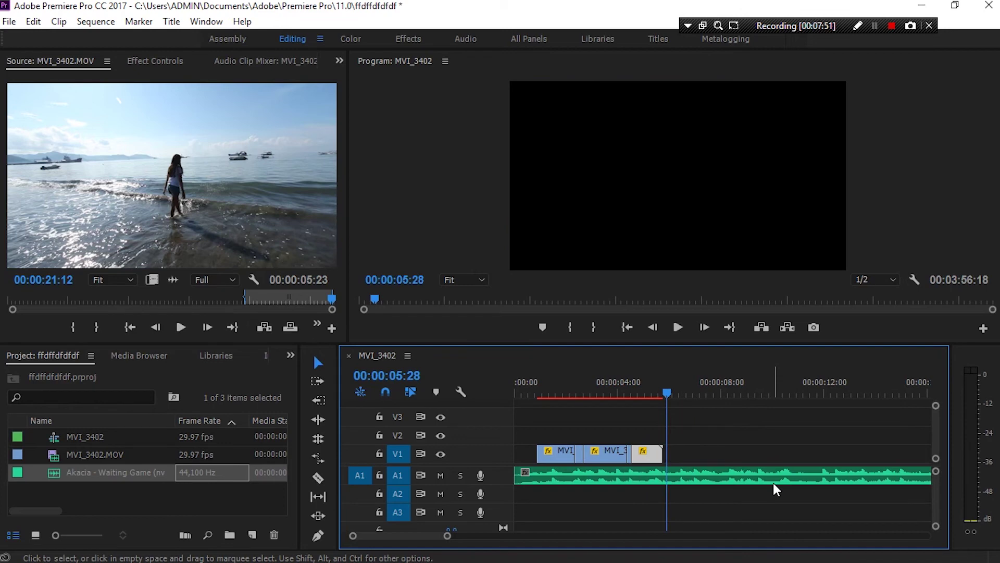
pyautogui.click(521, 385)
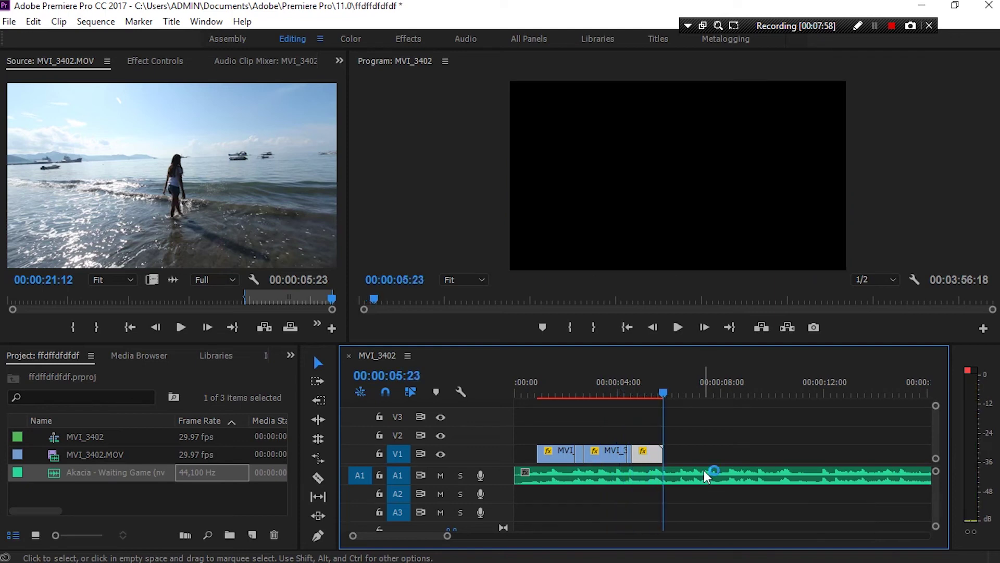
pyautogui.click(580, 392)
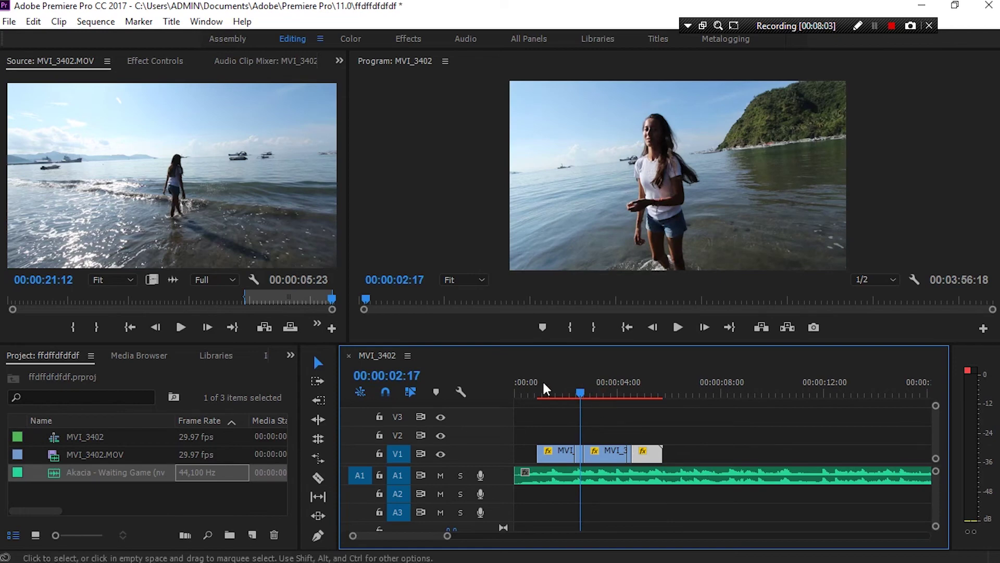
pyautogui.click(96, 21)
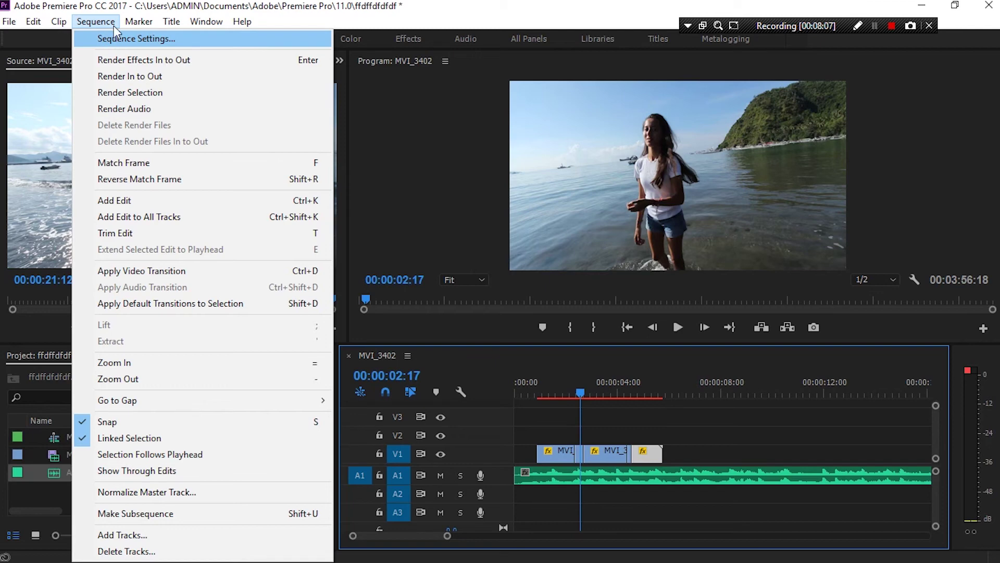
# Render the sequence In to Out and play the rendered result from near the start.
pyautogui.click(130, 76)
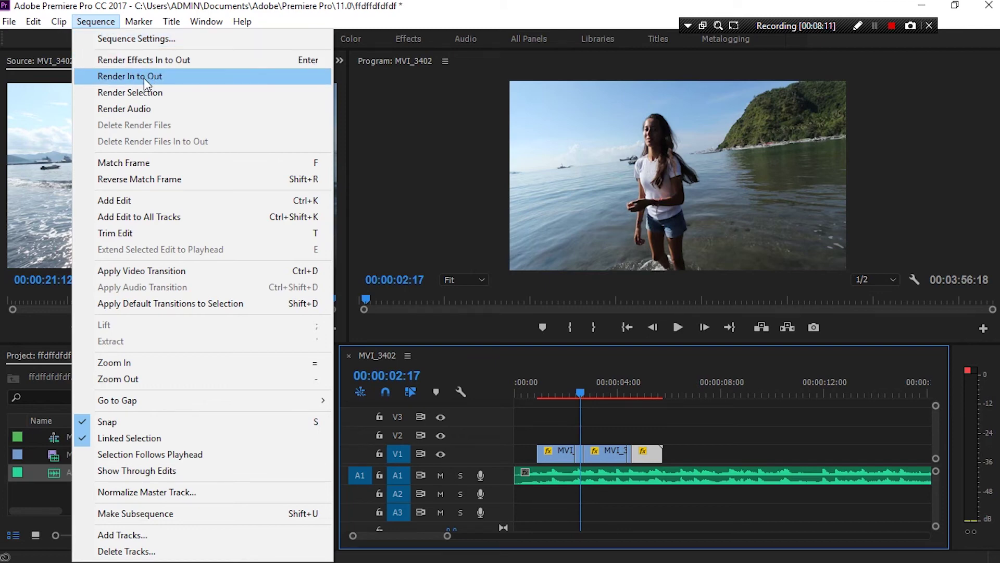
pyautogui.click(143, 78)
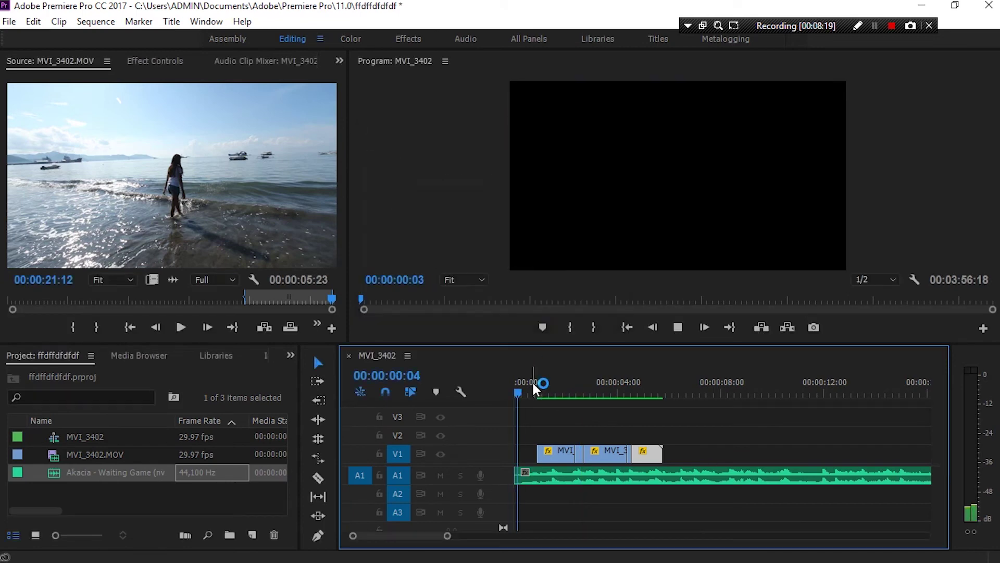
pyautogui.moveTo(531, 382); pyautogui.dragTo(519, 394)
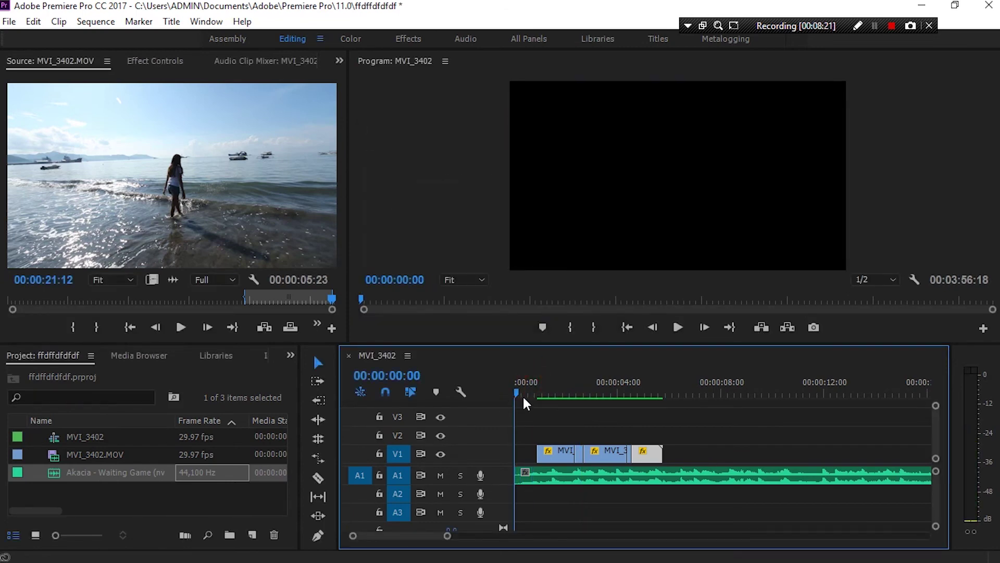
pyautogui.press('space')
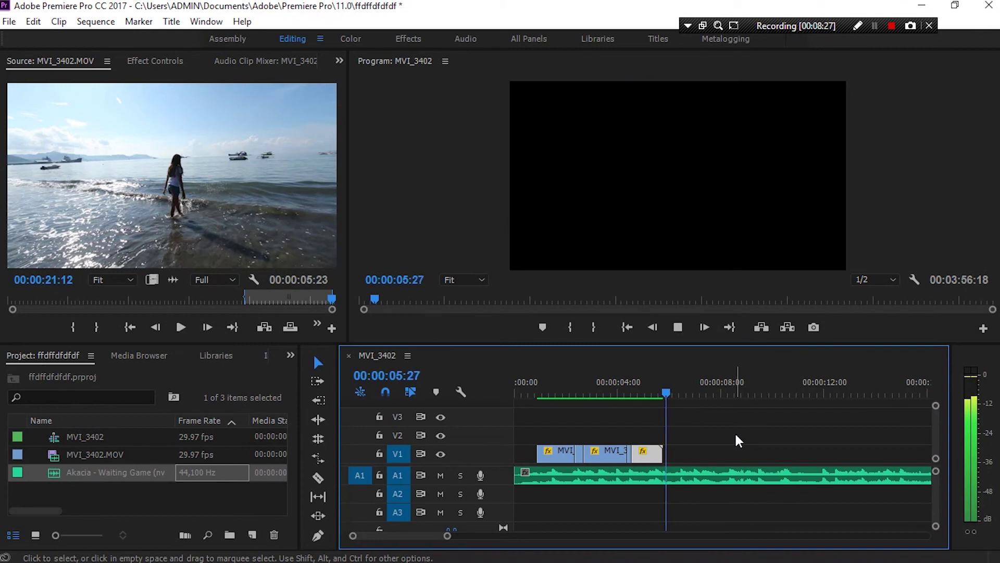
pyautogui.press('space')
# Play the rendered sequence again from the very beginning.
pyautogui.press('Home')
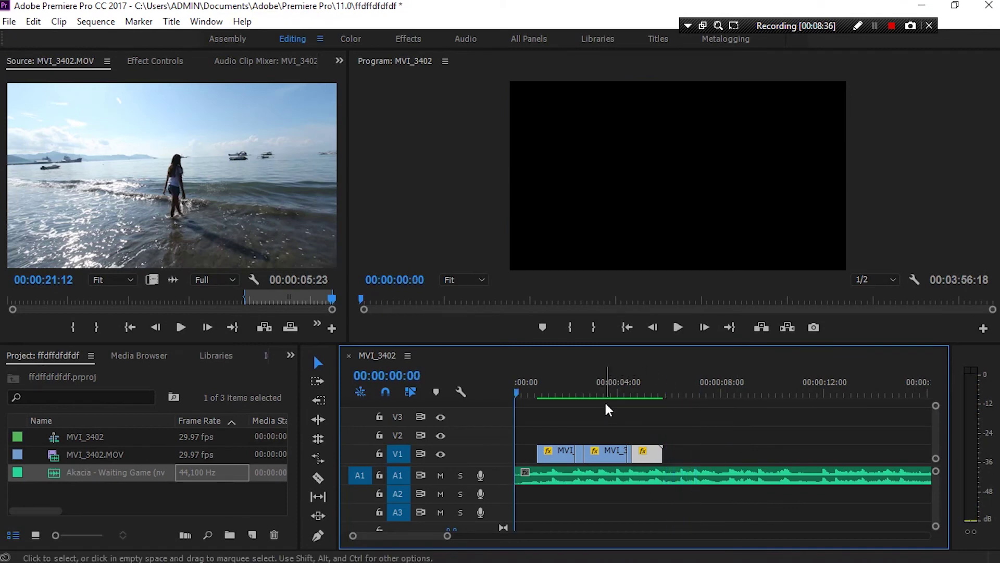
pyautogui.press('space')
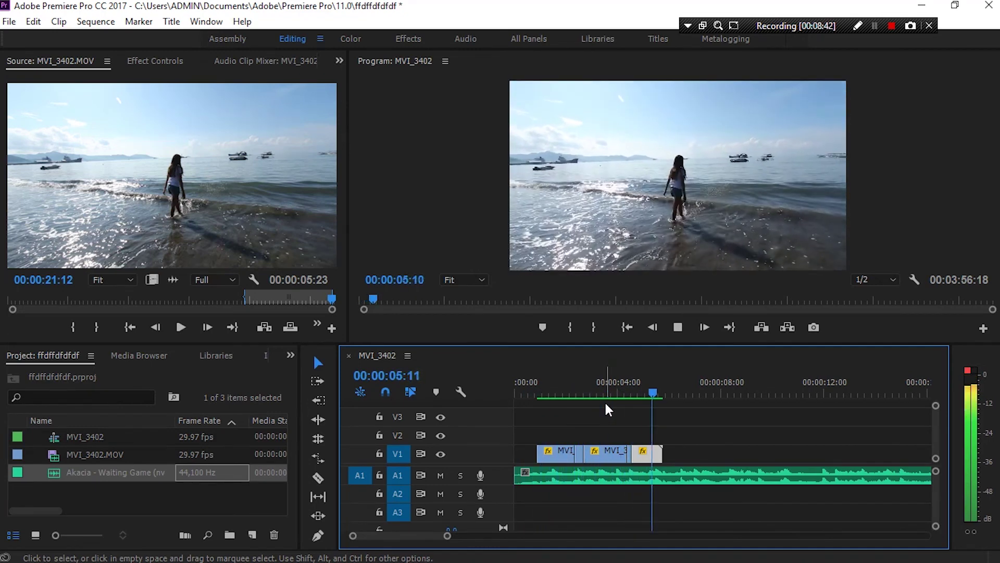
pyautogui.press('space')
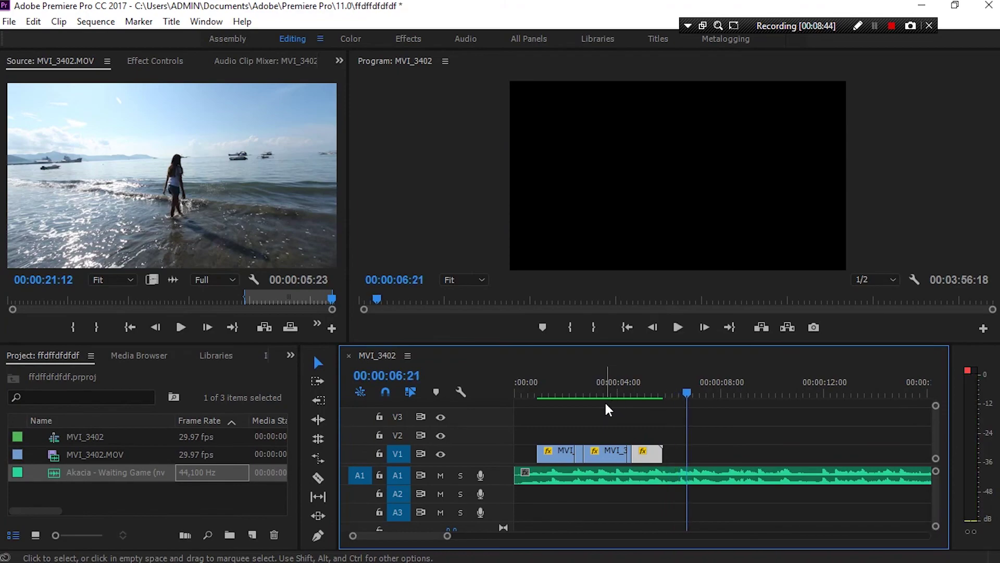